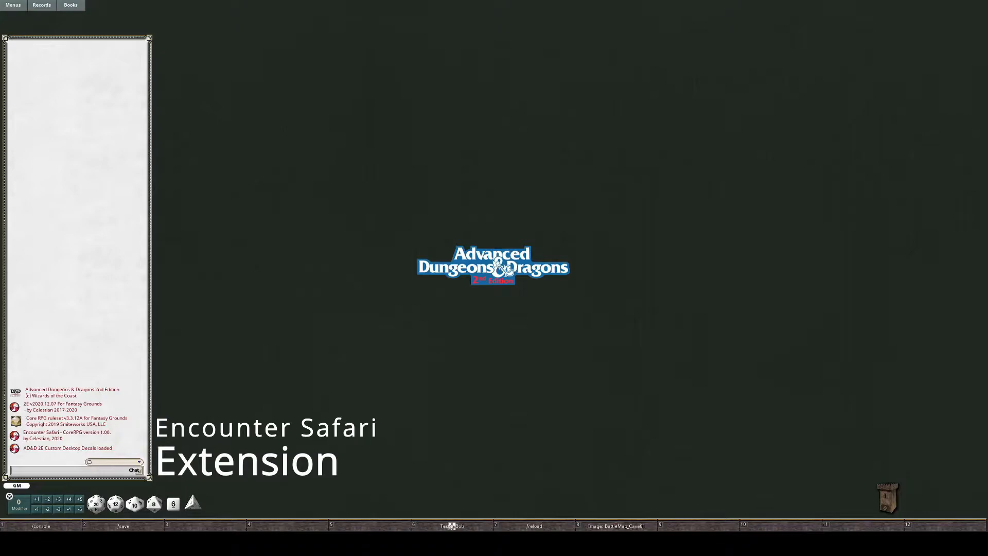
Open the NPC records list and launch its random encounter generator
left_click(45, 6)
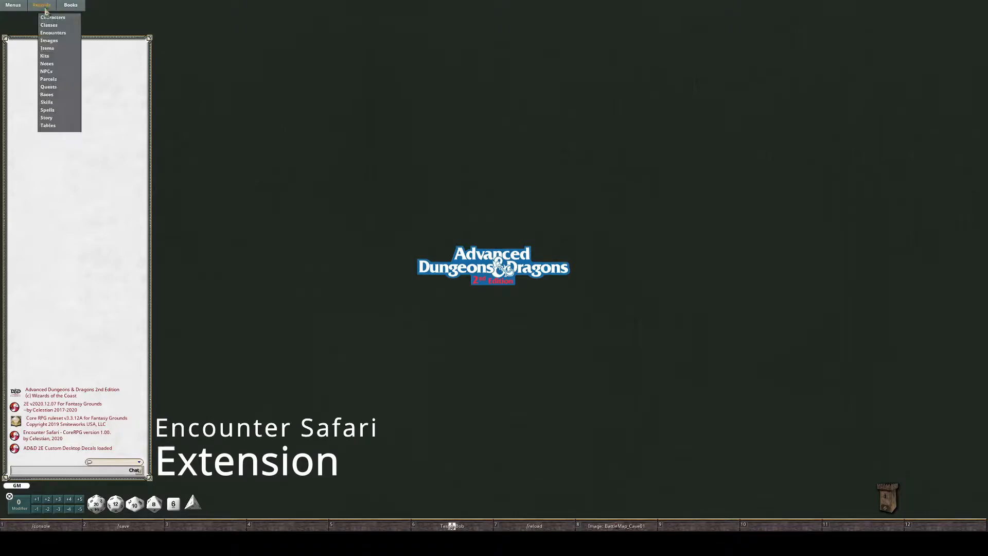
left_click(58, 72)
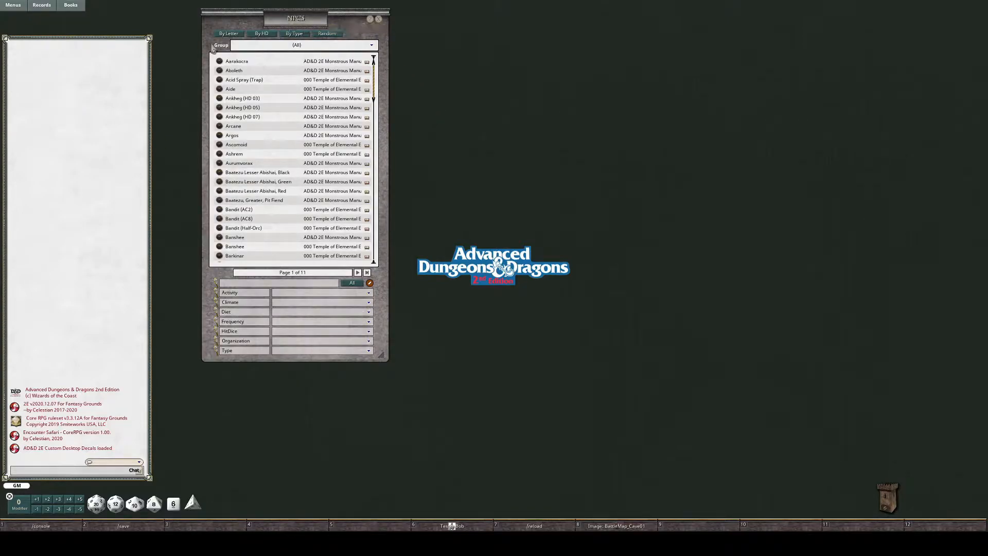
left_click(327, 34)
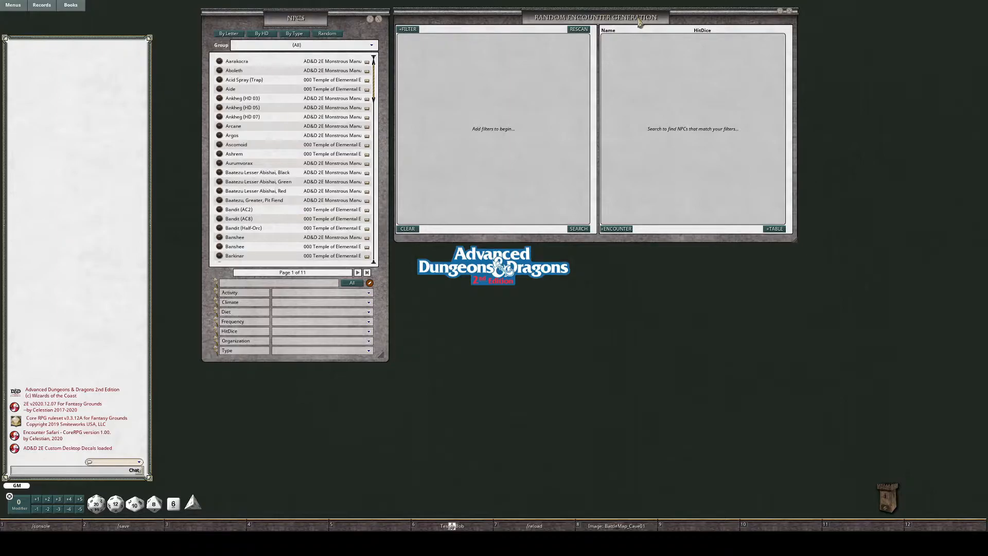
Search the NPCs for "orc", review the Monstrous Manual Orc's features such as diet, frequency and climate, and clear the search
left_click(257, 285)
type("orc")
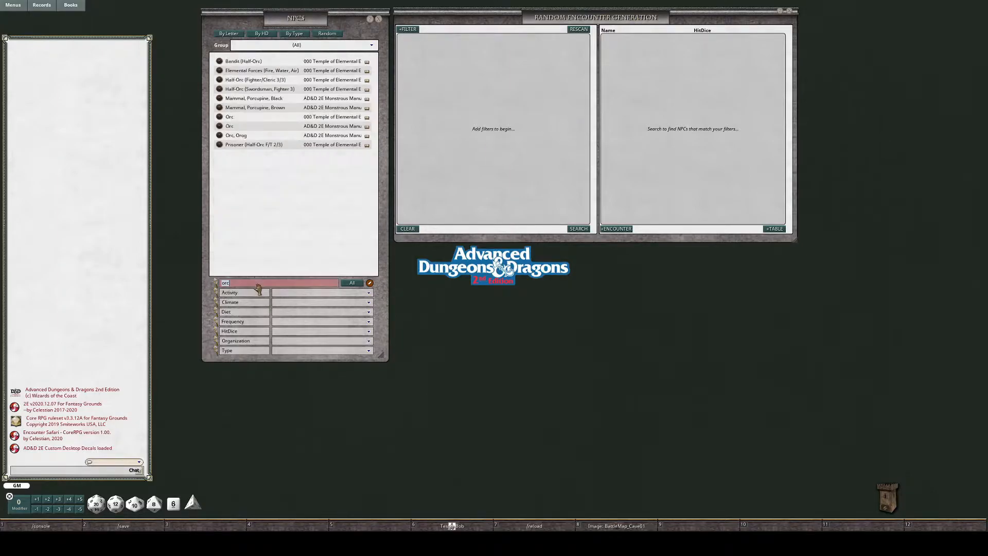
left_click(230, 127)
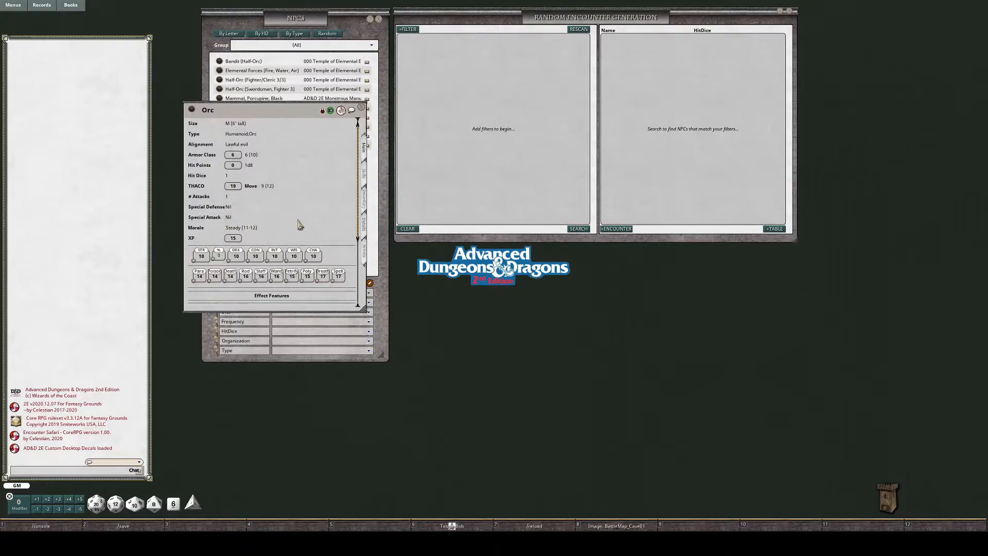
scroll(302, 223, "down", 3)
scroll(302, 224, "down", 3)
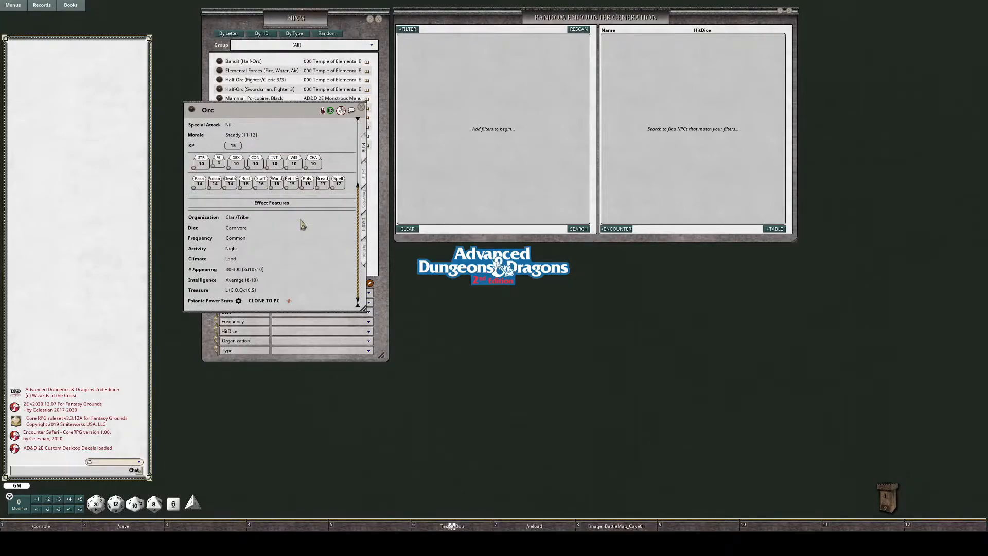
left_click_drag(265, 111, 264, 170)
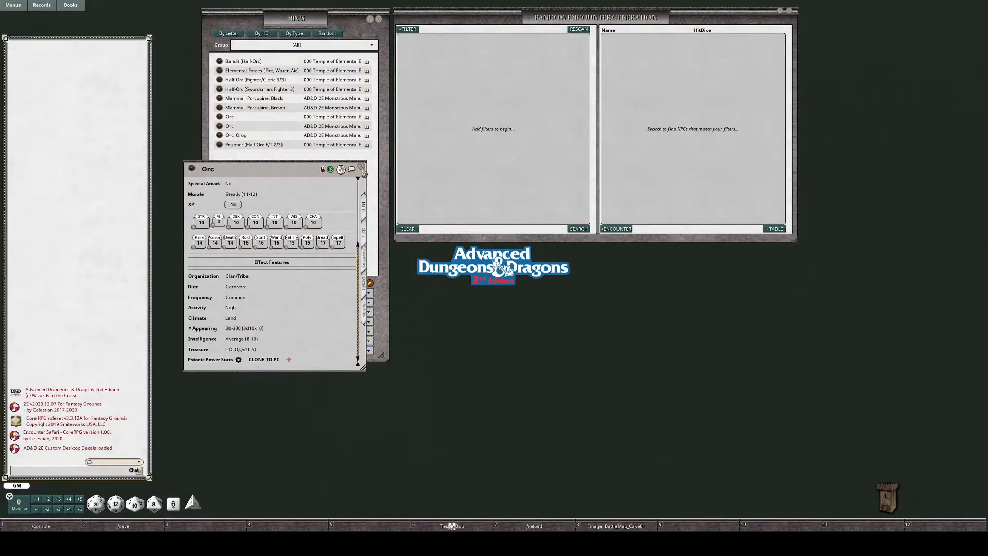
left_click(362, 170)
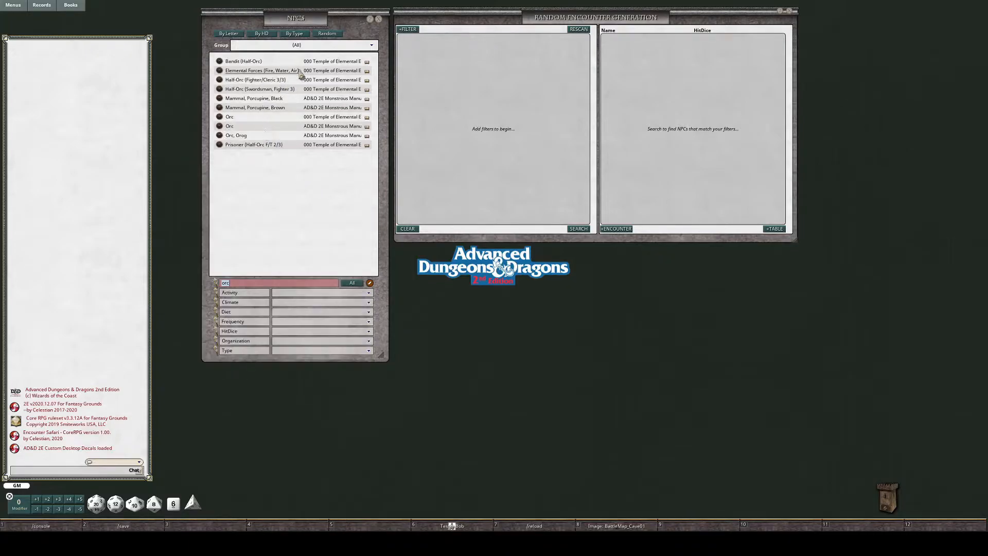
key("BackSpace")
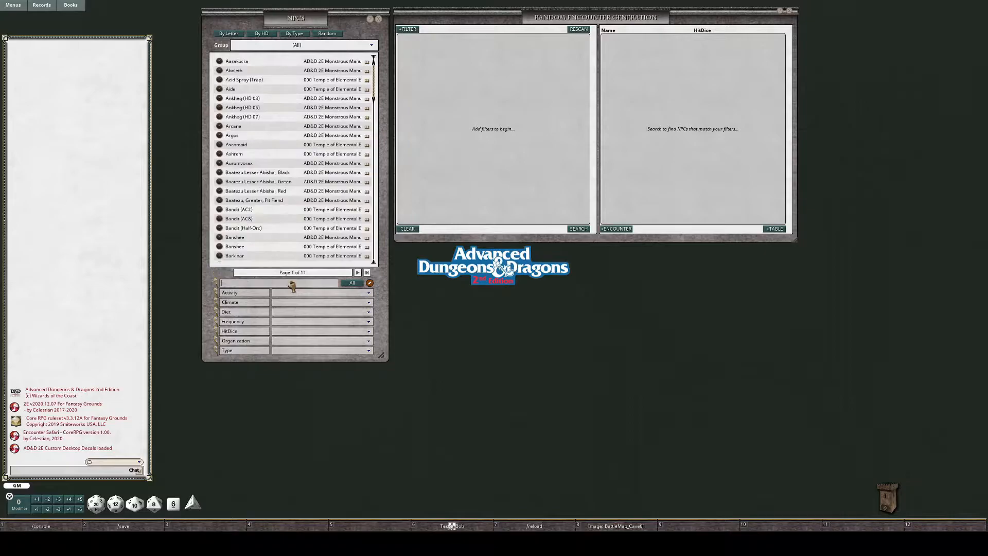
Add an activity filter to the random encounter generator and check the Argos record's activity and other features
left_click(412, 32)
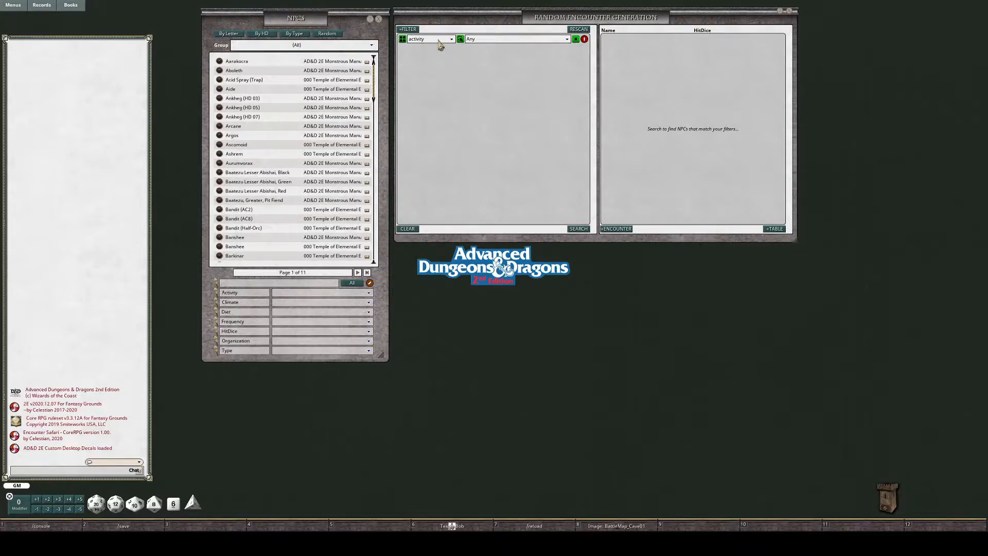
left_click(232, 137)
scroll(515, 307, "down", 3)
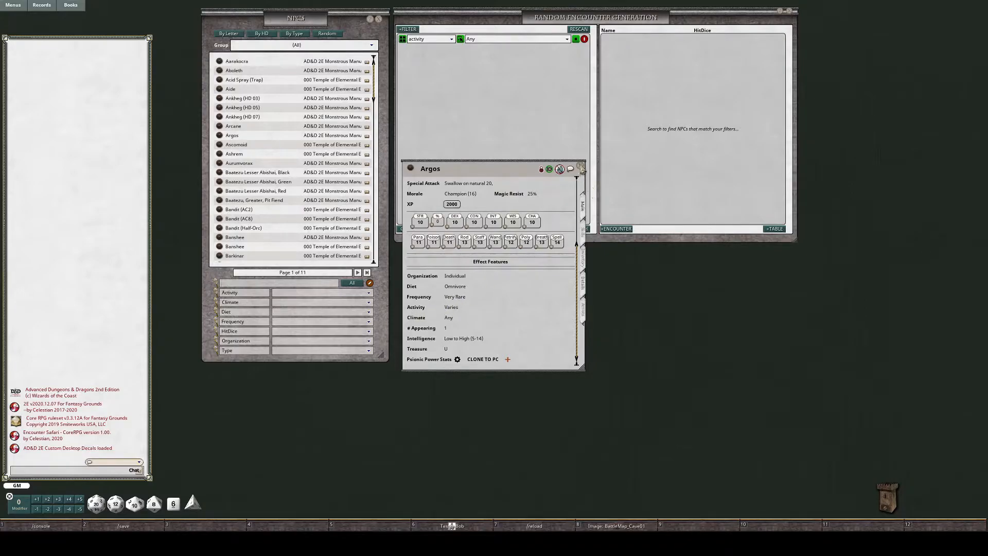
left_click(580, 168)
Examine the NPC fields available for the encounter filter, keeping the filter on activity
left_click(438, 41)
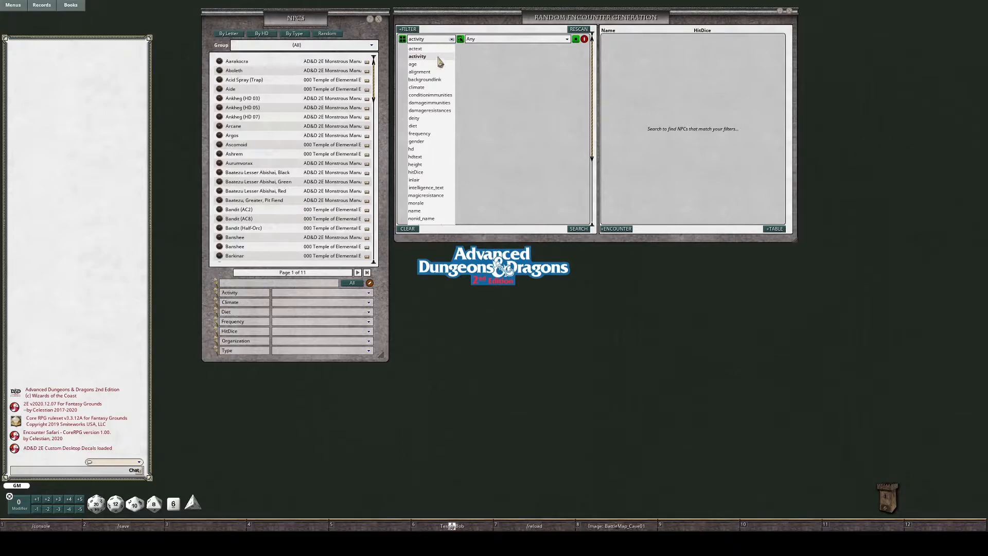
left_click(453, 40)
left_click(453, 40)
scroll(442, 99, "down", 3)
scroll(441, 100, "down", 2)
scroll(441, 98, "up", 6)
scroll(594, 68, "down", 4)
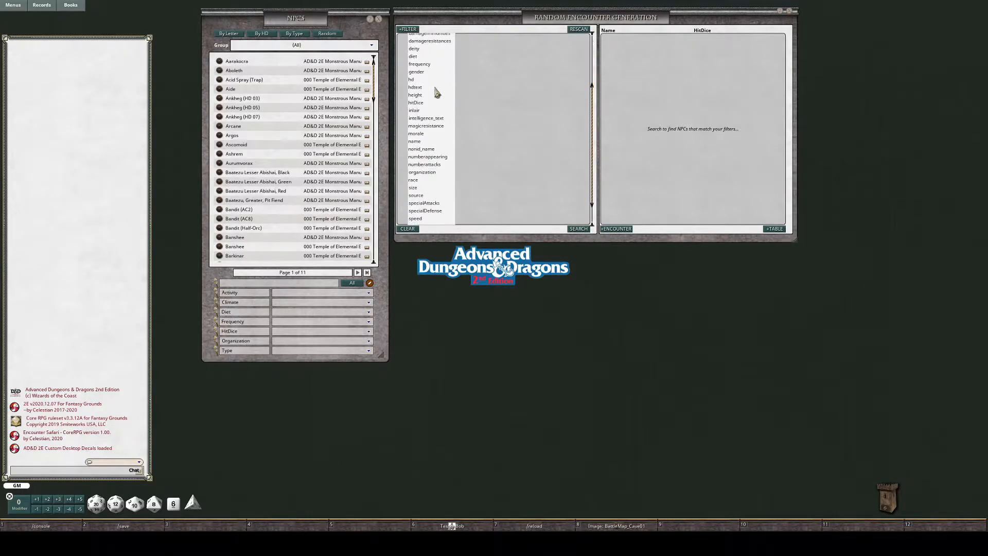
scroll(437, 93, "down", 2)
scroll(431, 185, "up", 6)
scroll(431, 186, "down", 6)
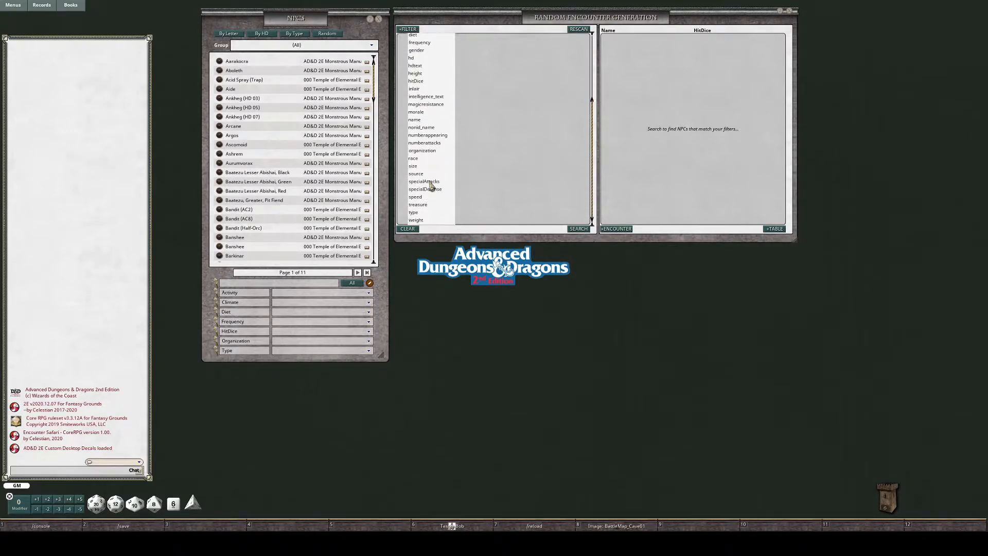
scroll(431, 185, "up", 5)
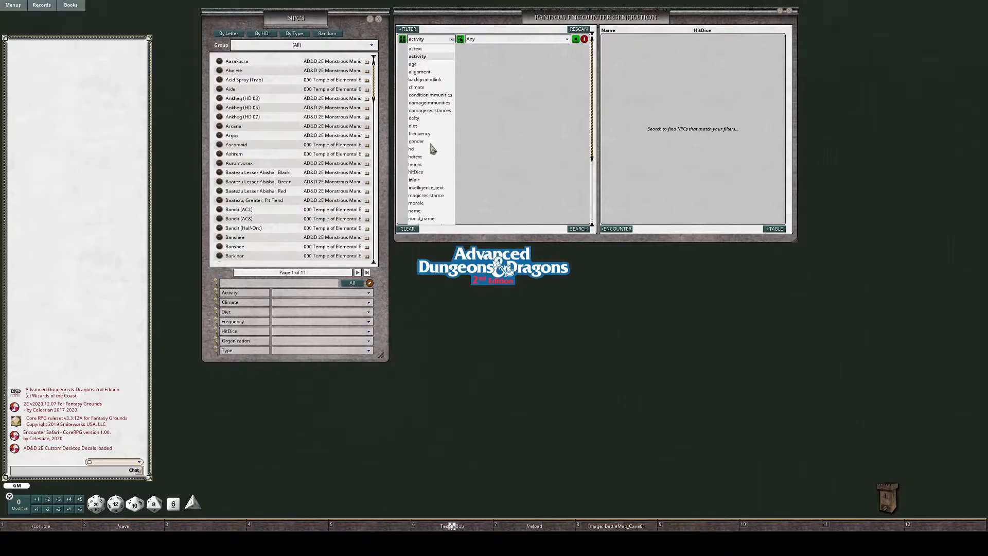
scroll(432, 149, "down", 6)
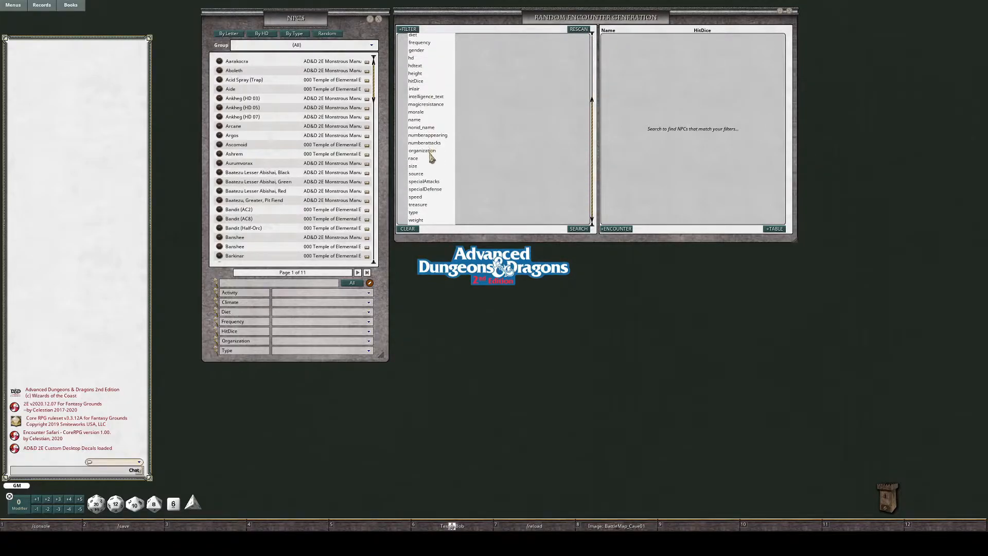
scroll(431, 154, "up", 6)
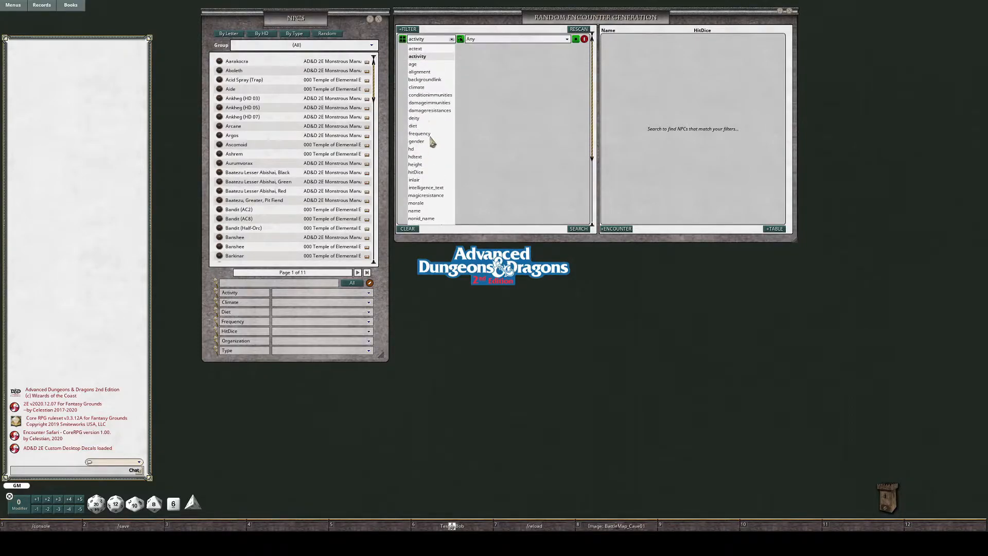
left_click(429, 56)
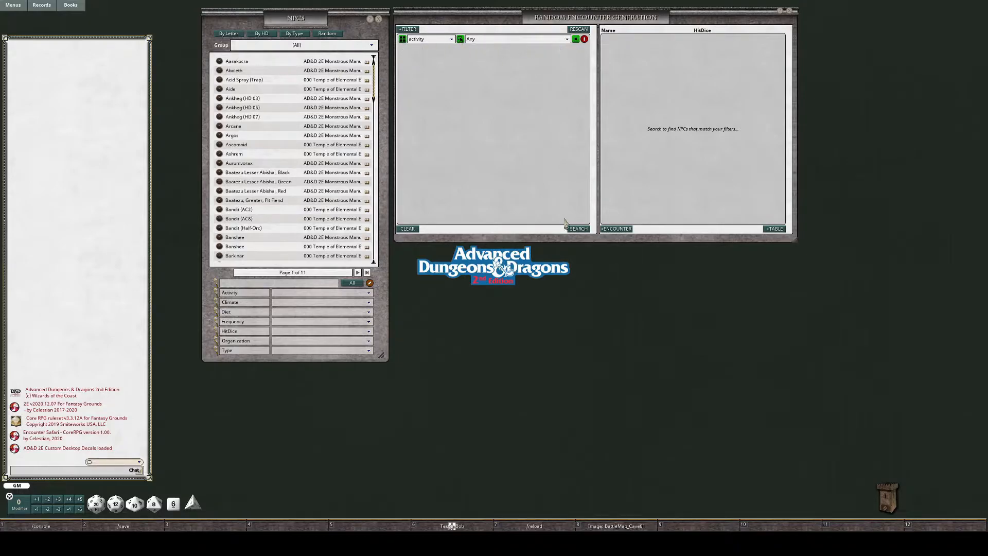
Search for NPCs with activity Any and check the features in the resulting Ankheg (HD 03) record
left_click(579, 230)
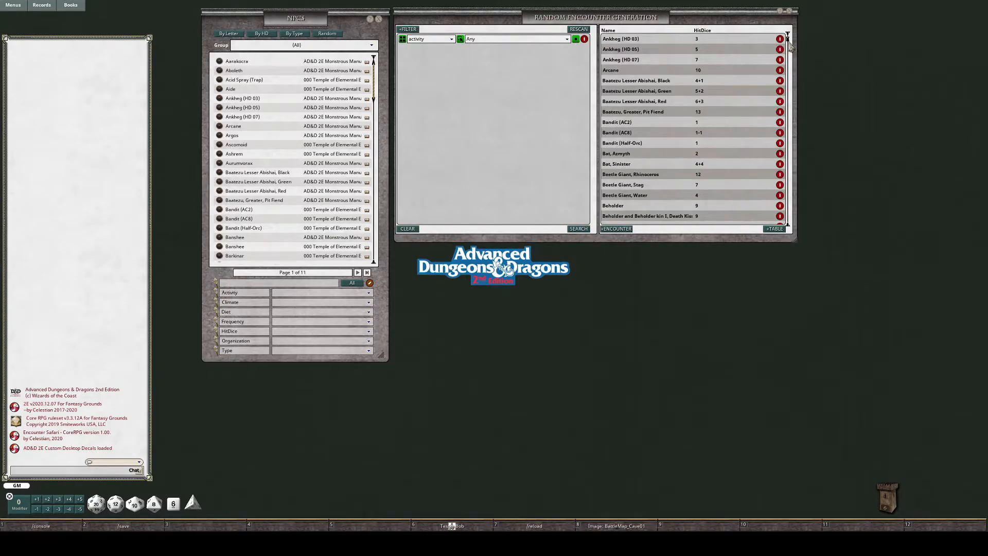
scroll(789, 54, "down", 5)
scroll(789, 54, "up", 5)
left_click(618, 40)
scroll(514, 302, "down", 3)
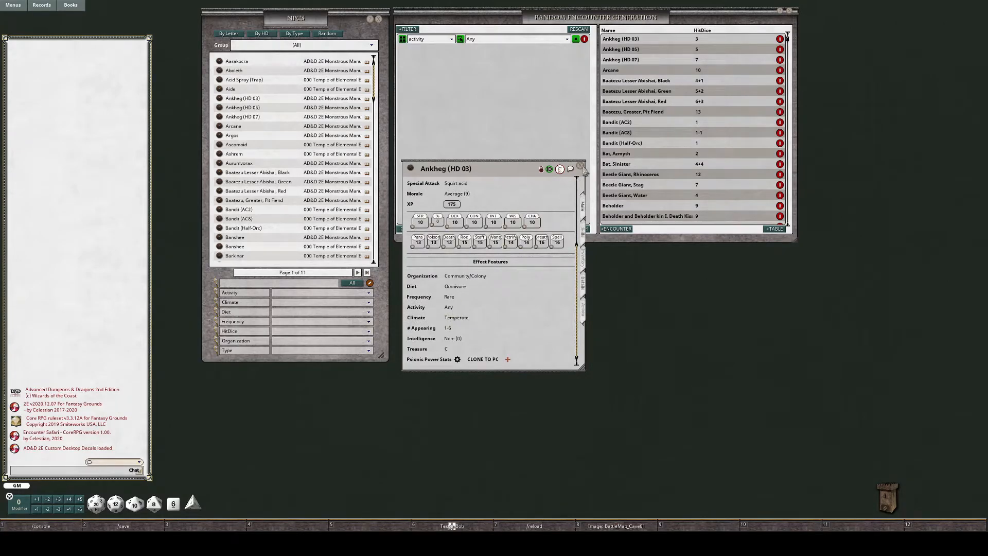
left_click(581, 166)
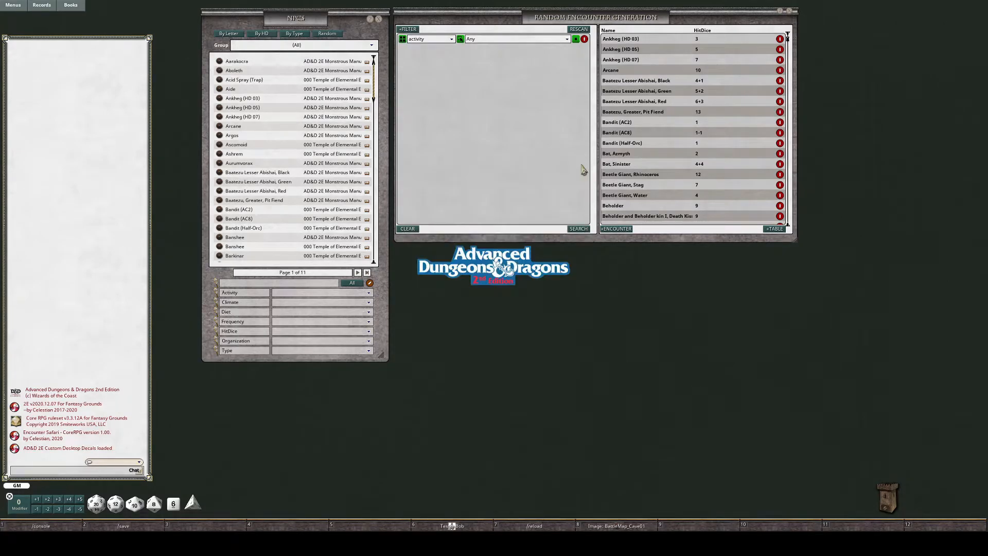
Add a second activity filter set to Day and search for NPCs matching either activity value
left_click(413, 30)
left_click(489, 52)
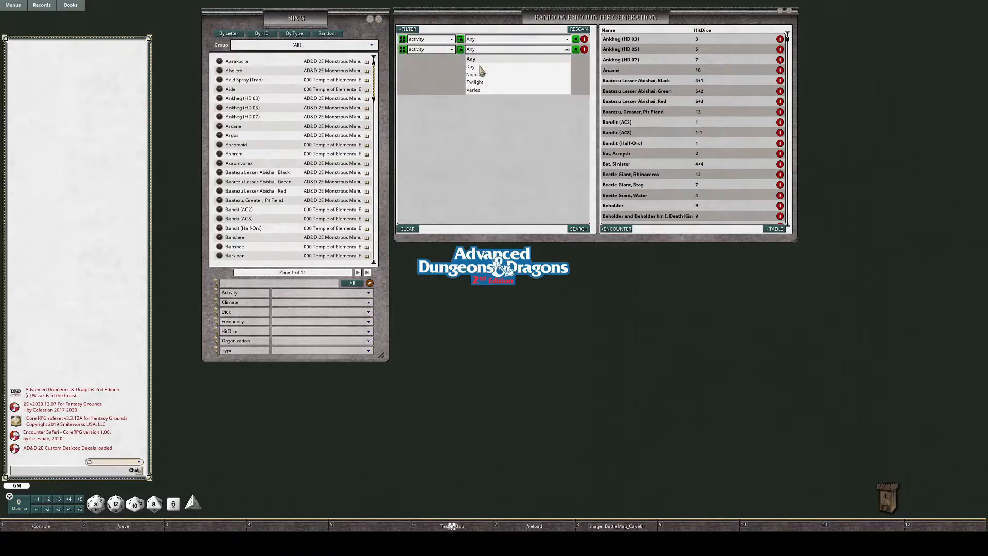
left_click(478, 72)
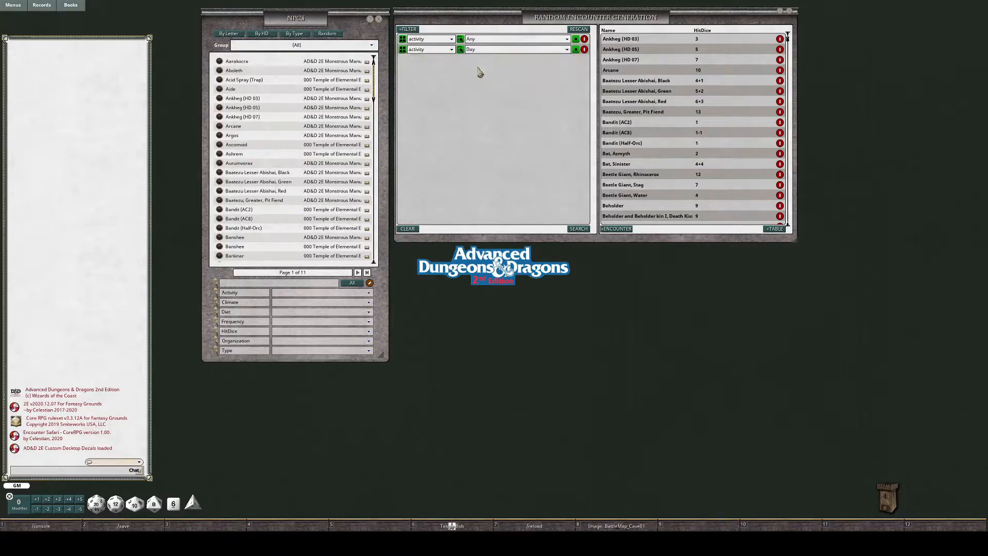
left_click(584, 230)
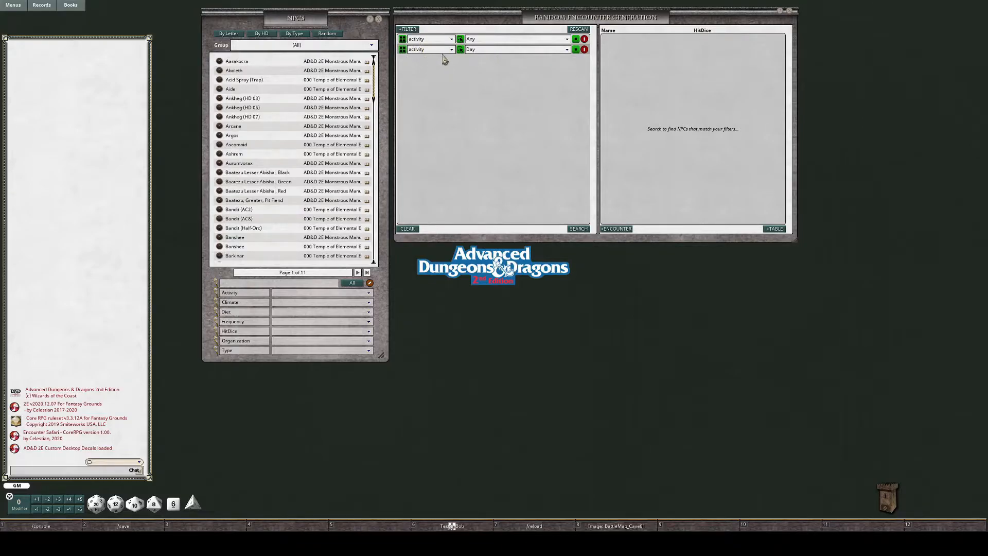
left_click(405, 55)
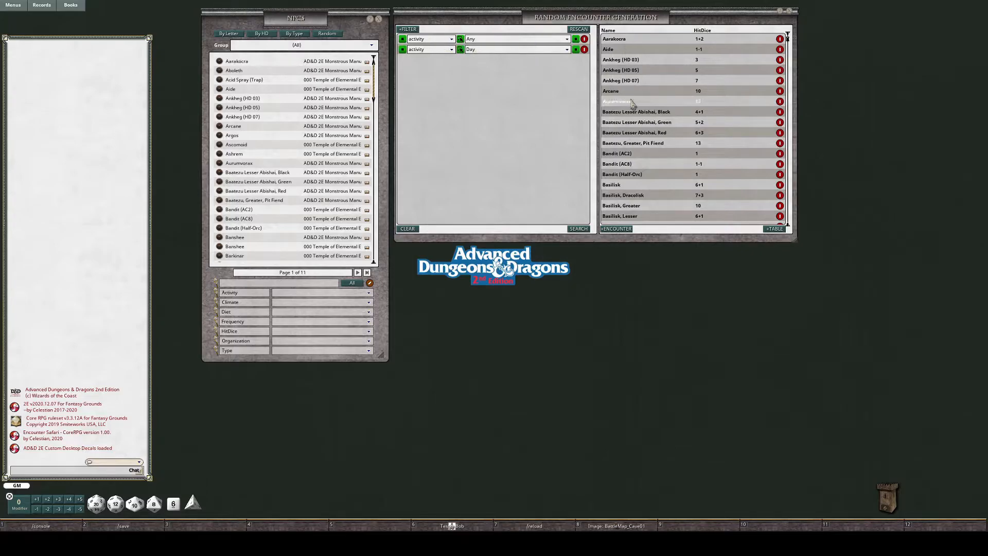
Add a frequency filter with the value Uncommon to the encounter filters
left_click(409, 30)
left_click(431, 61)
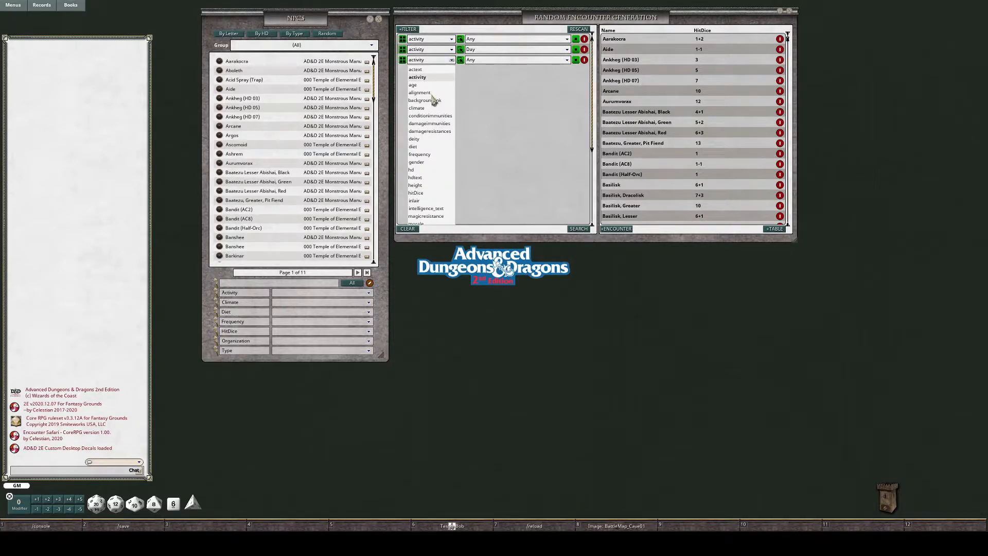
left_click(424, 155)
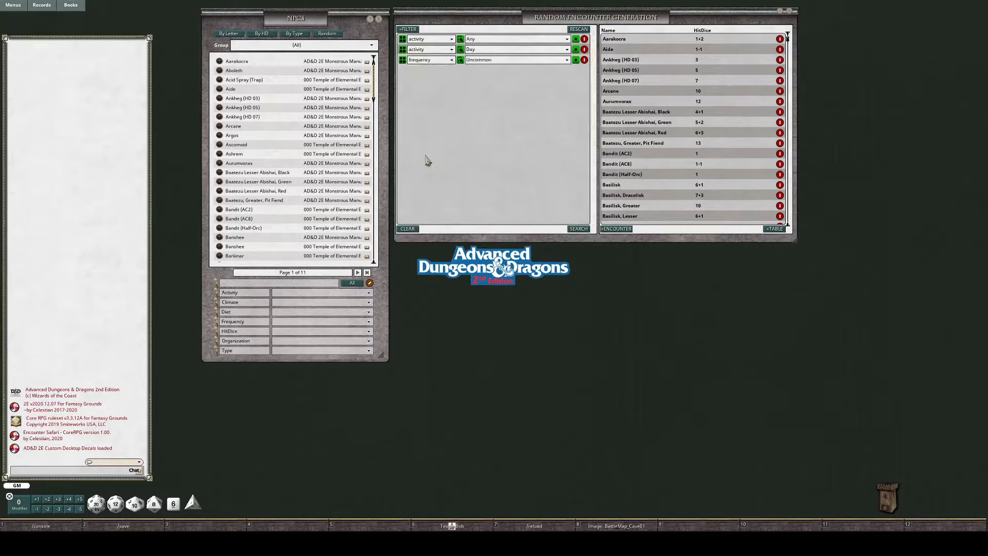
Add a diet filter with the value Omnivore to the encounter filters
left_click(409, 30)
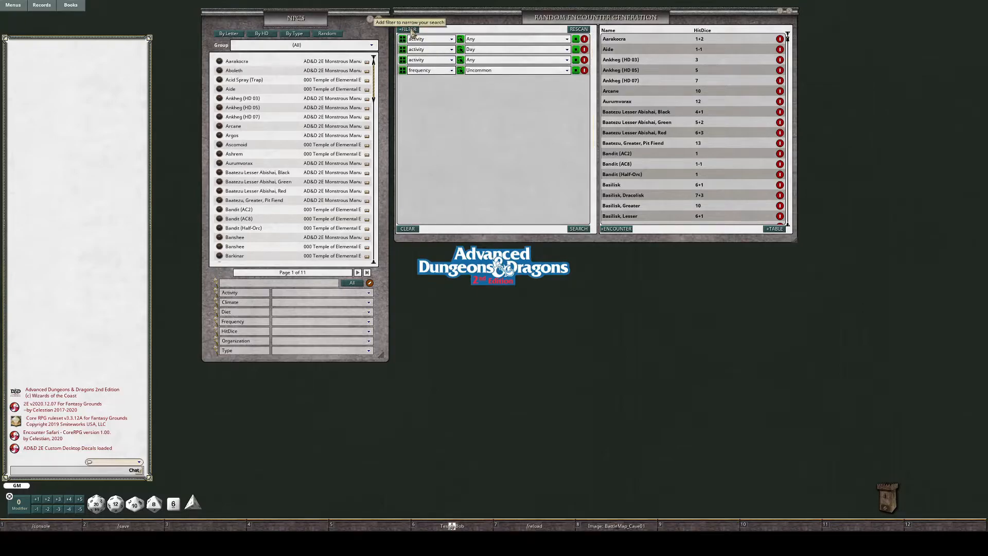
left_click(429, 60)
scroll(435, 188, "down", 3)
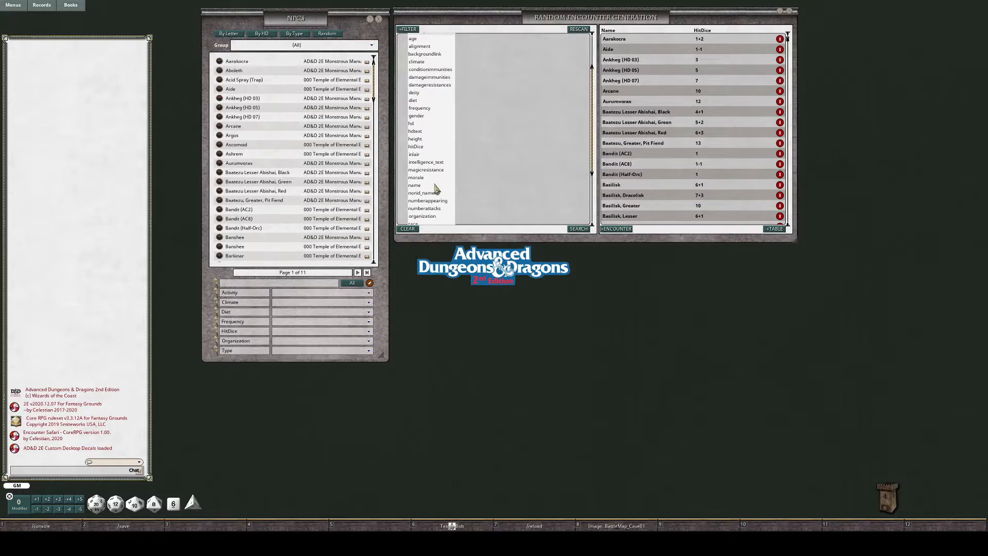
left_click(417, 102)
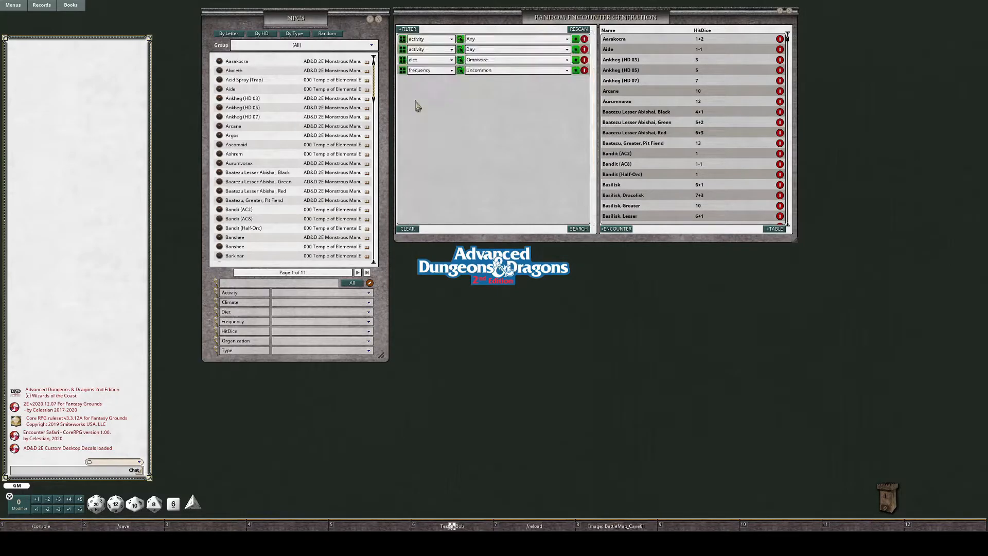
Add a climate filter with the value Subterranean and remove the duplicate activity filter
left_click(410, 29)
left_click(431, 49)
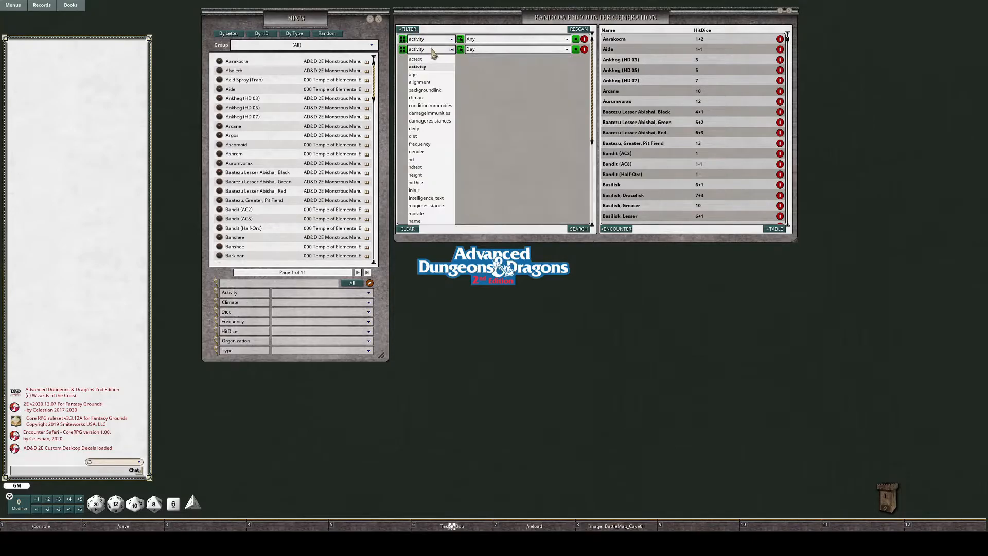
left_click(423, 103)
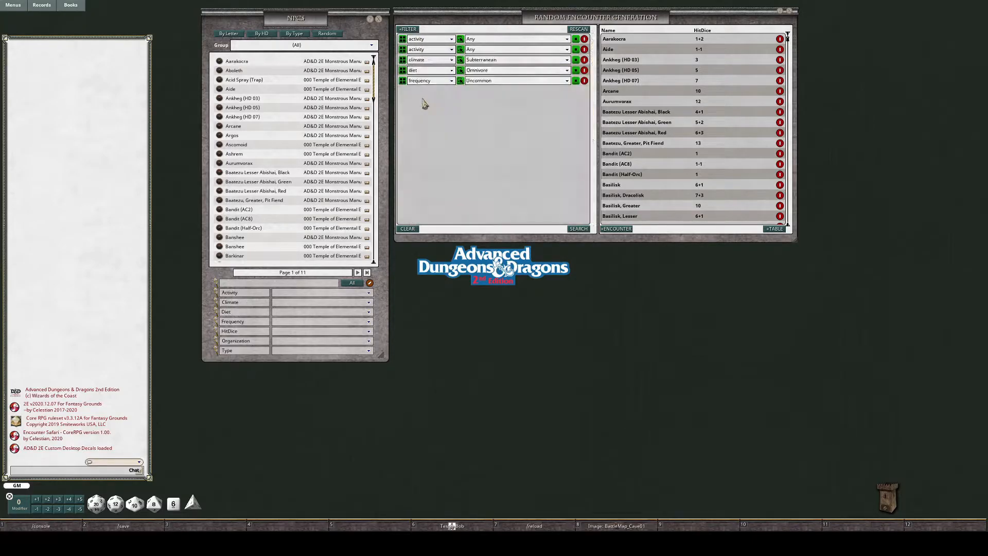
left_click(427, 45)
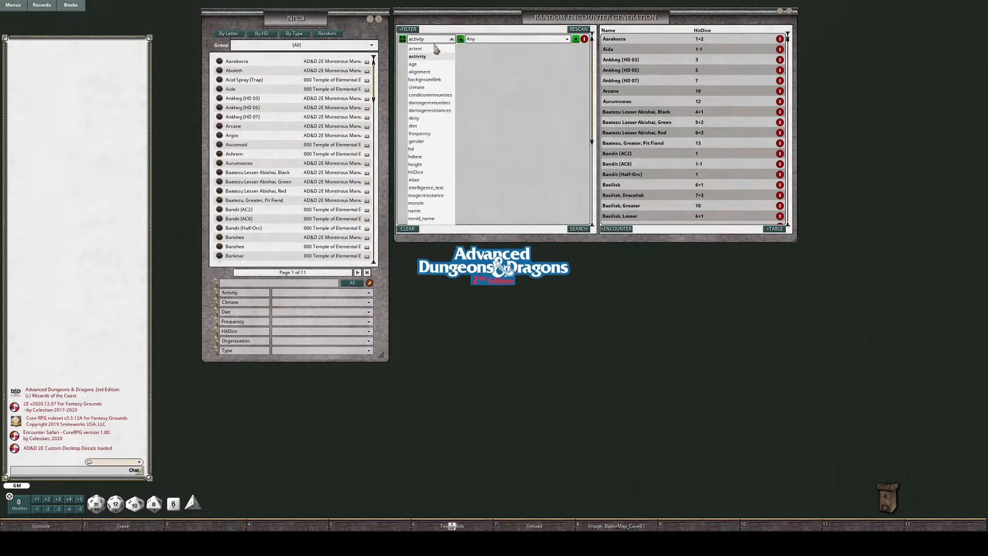
left_click(432, 60)
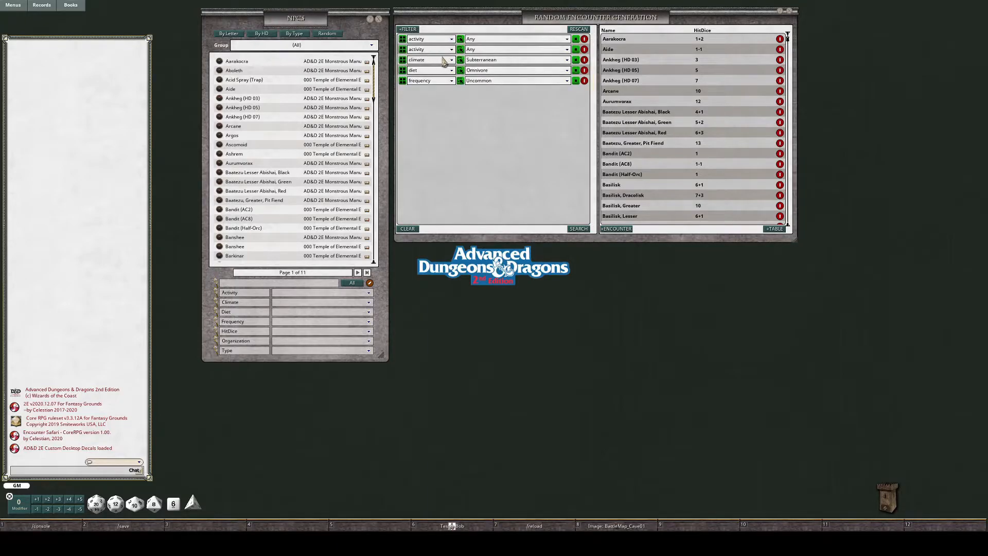
left_click(586, 50)
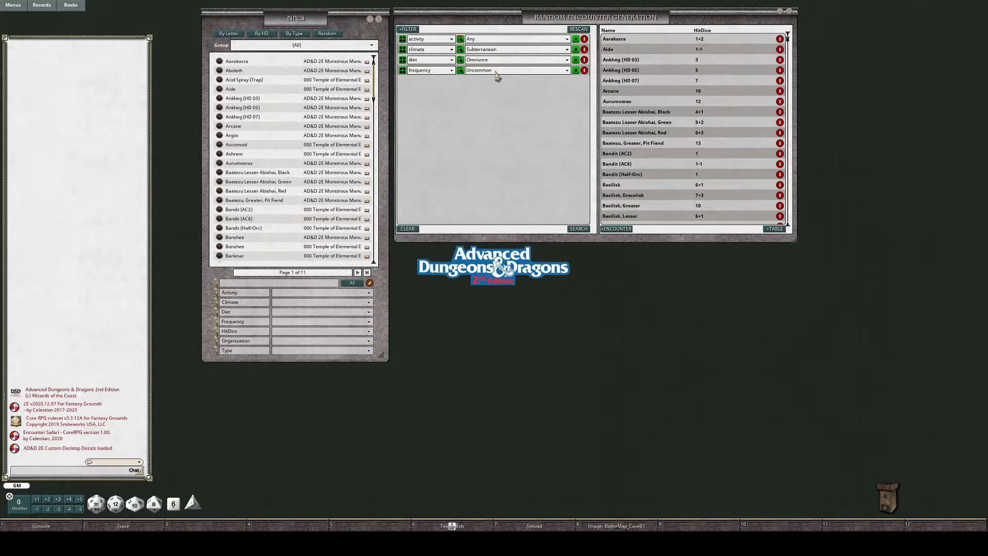
Search for NPCs matching the activity, climate, diet and frequency filters, and check the listed attributes in the Slug, Giant record
left_click(580, 230)
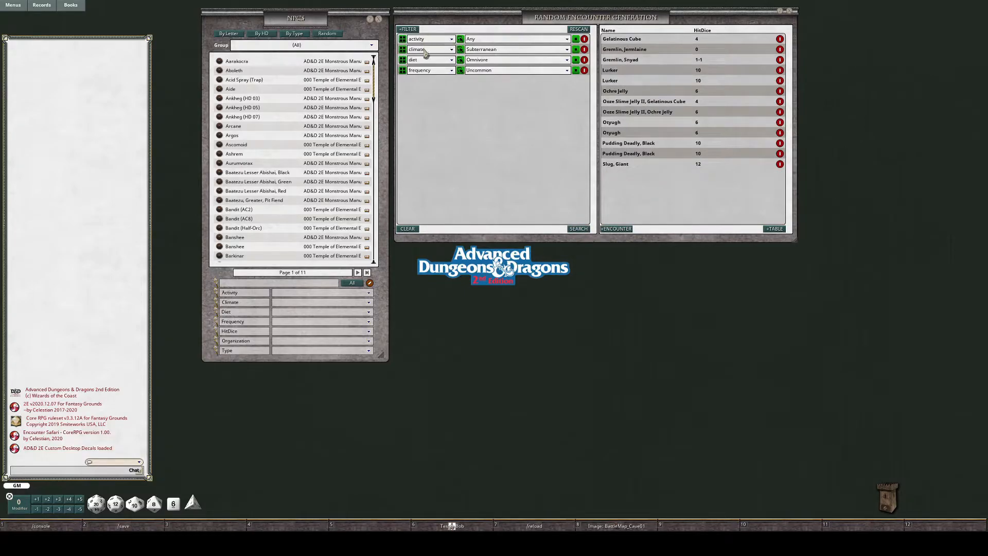
left_click(619, 164)
scroll(512, 216, "down", 4)
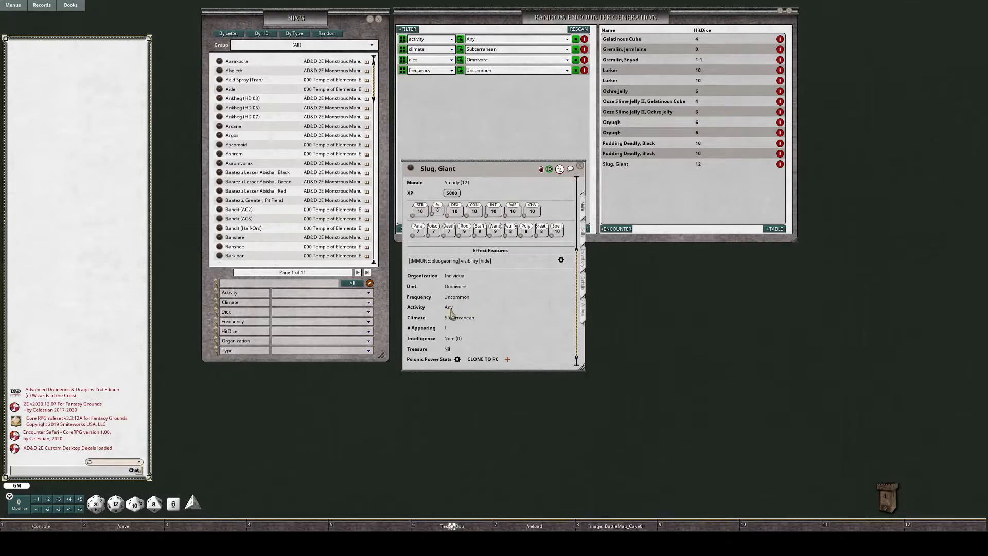
left_click(580, 165)
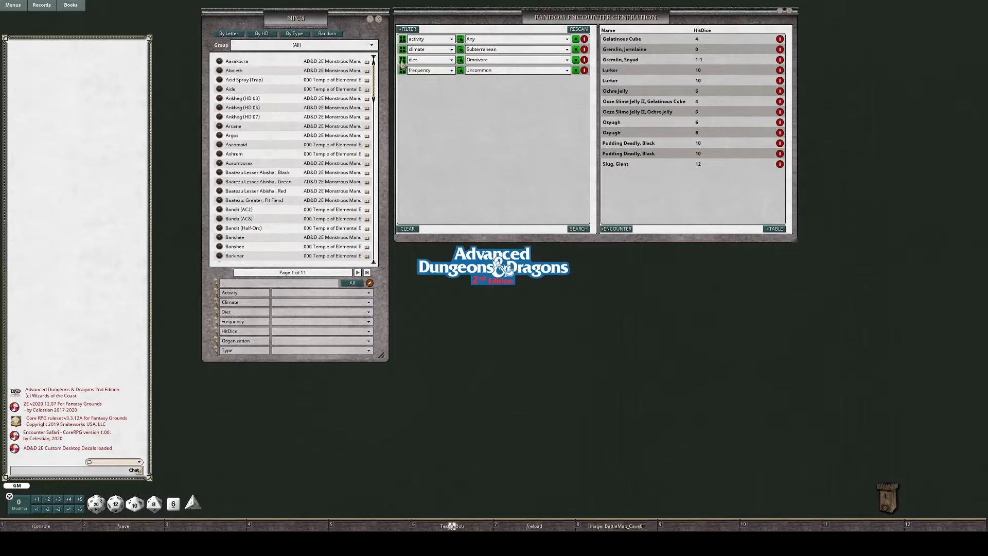
Add a second diet filter with the value Carnivore and make the diet filters match either value
left_click(409, 30)
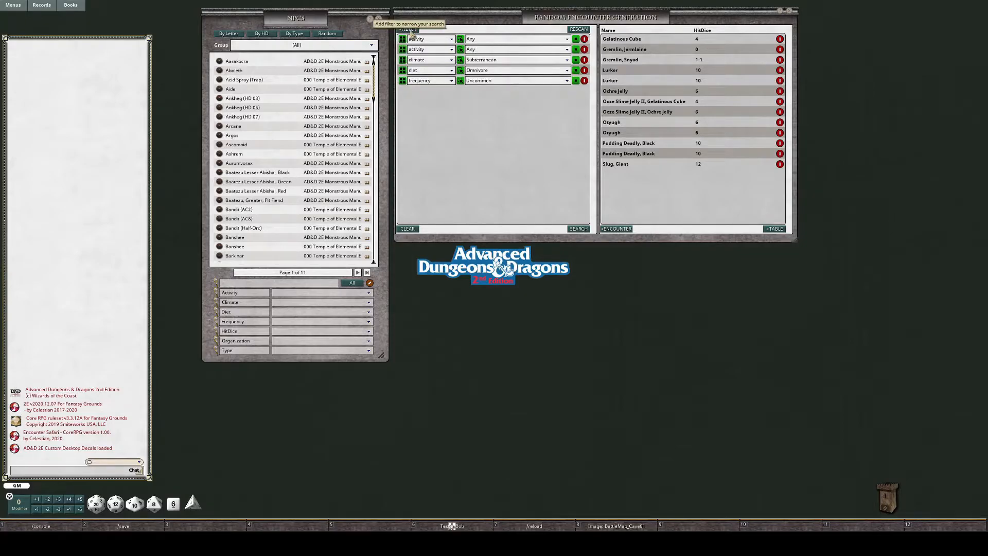
left_click(428, 52)
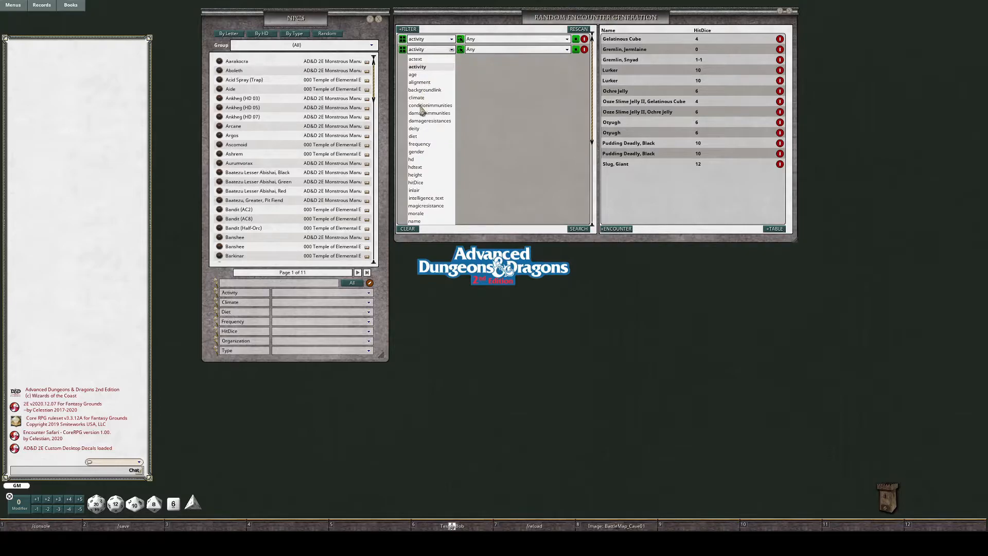
left_click(414, 137)
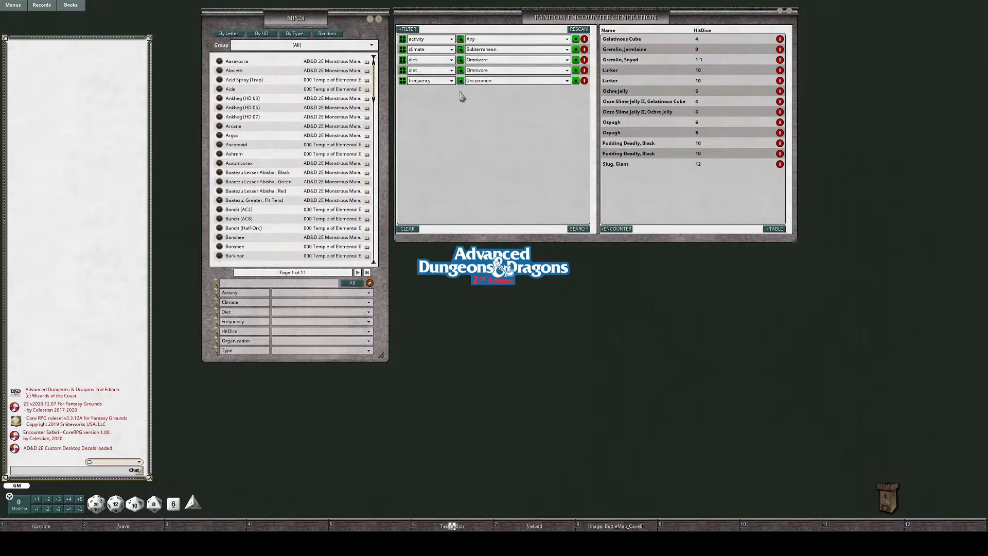
left_click(490, 63)
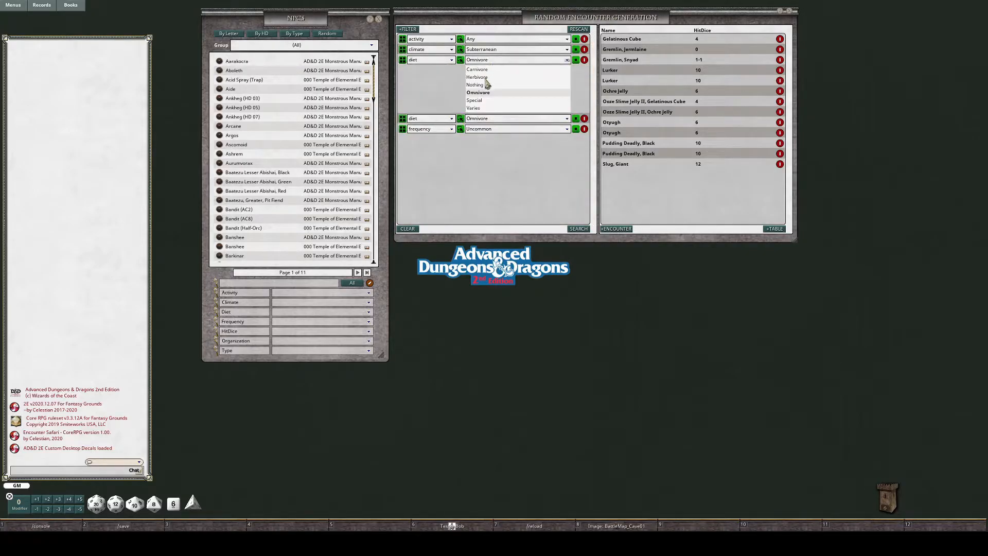
left_click(486, 75)
left_click(403, 70)
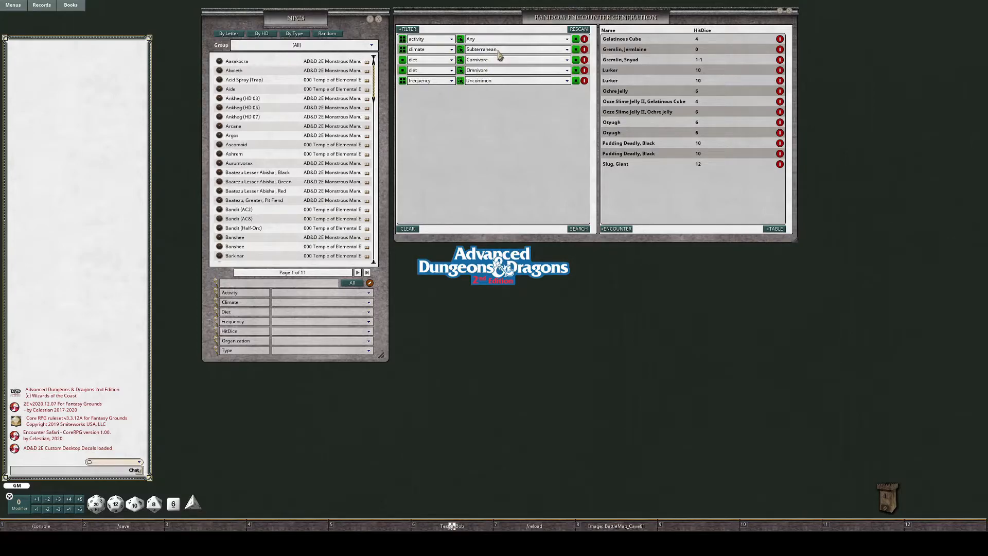
Search with both diet values, look through the matching NPCs and check the attributes in the Lurker record
left_click(580, 230)
scroll(727, 159, "down", 2)
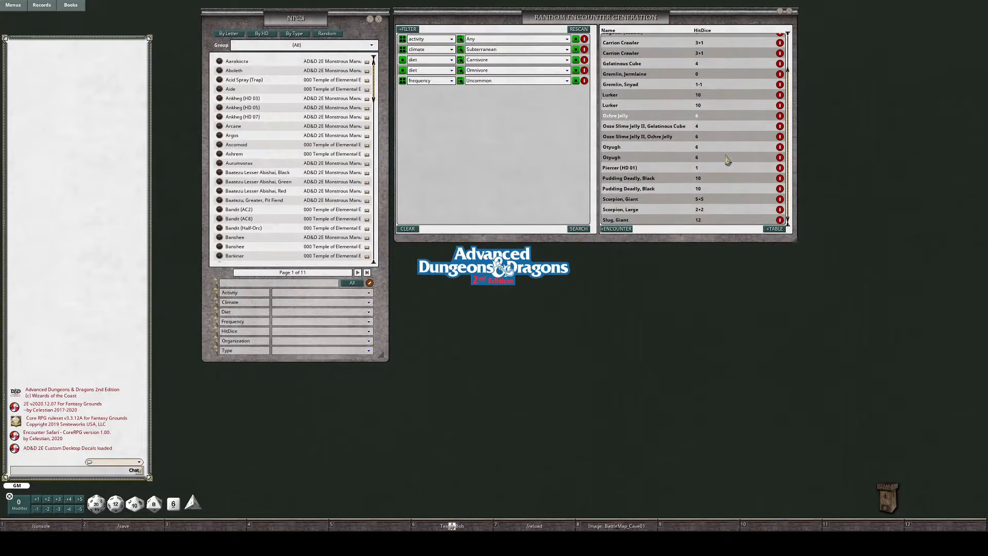
scroll(726, 159, "up", 2)
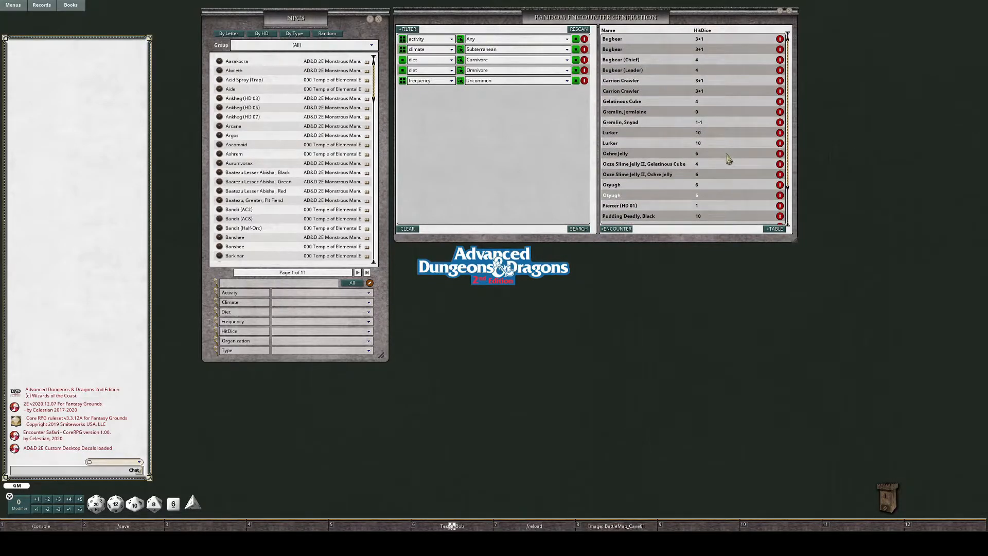
left_click(613, 134)
scroll(538, 242, "down", 5)
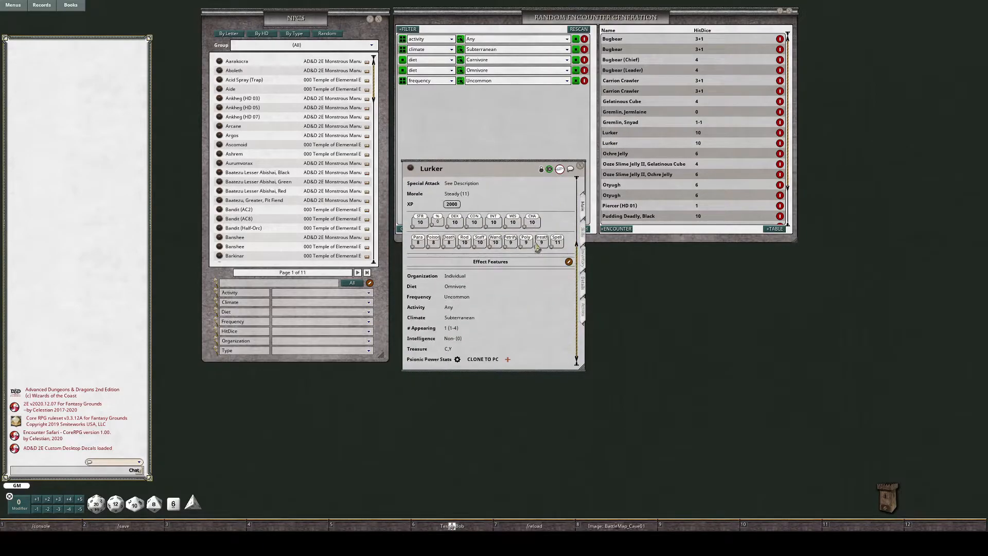
scroll(537, 244, "up", 5)
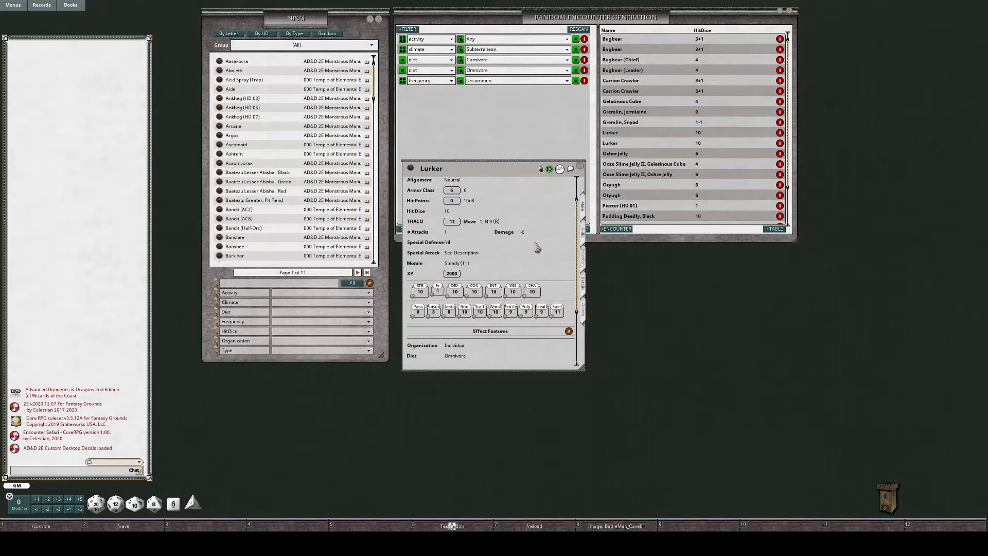
left_click(579, 165)
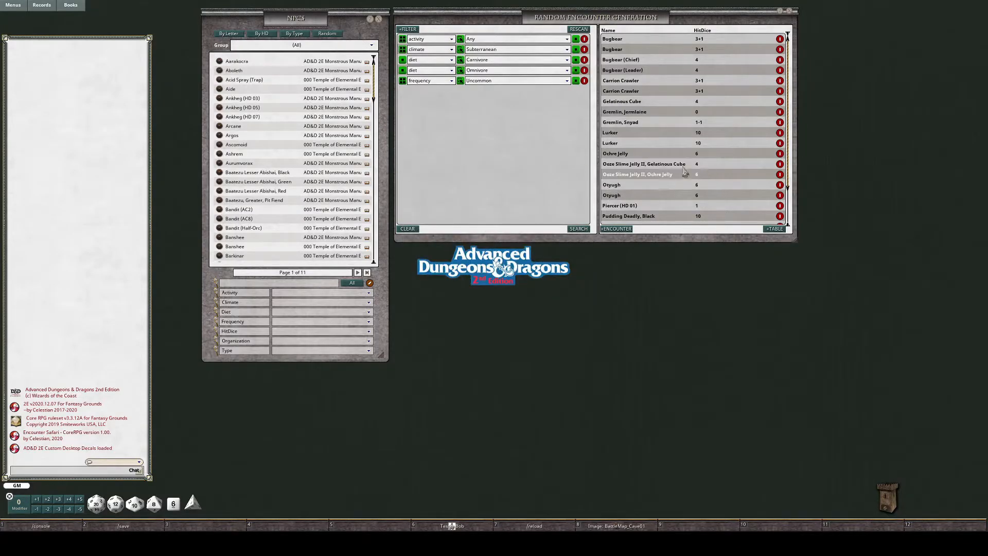
Add a source filter, try Temple of Elemental Evil as its value, and set it to Monstrous Manual
left_click(412, 30)
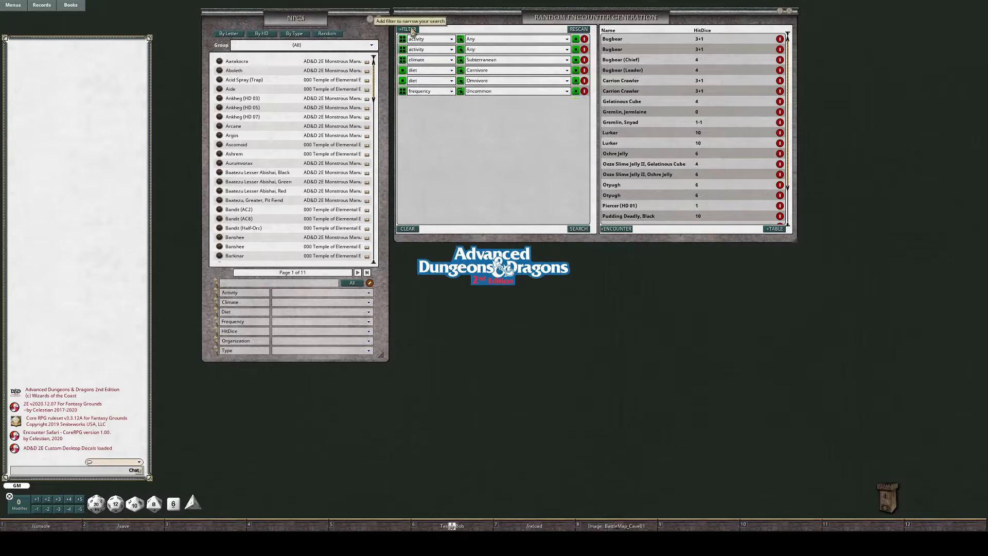
left_click(435, 50)
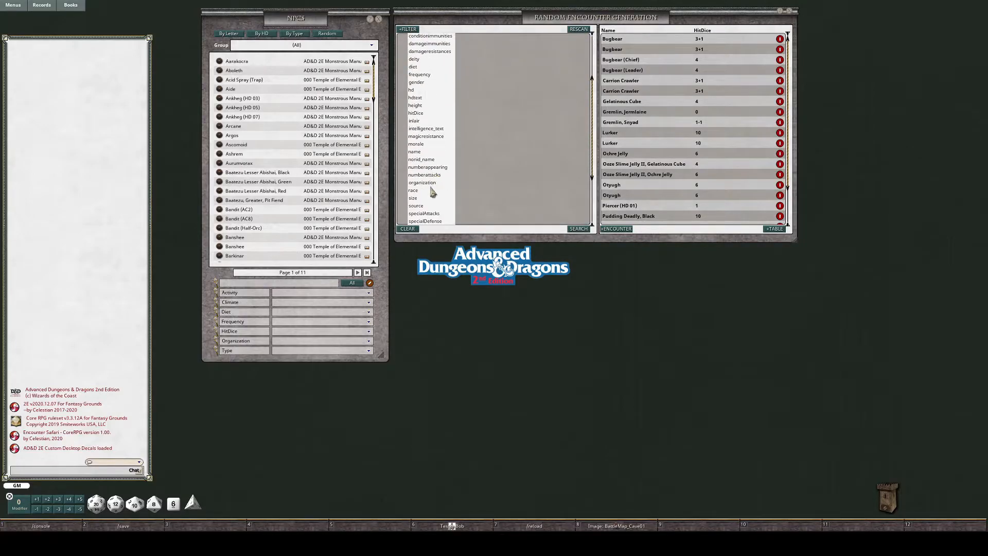
scroll(427, 194, "down", 3)
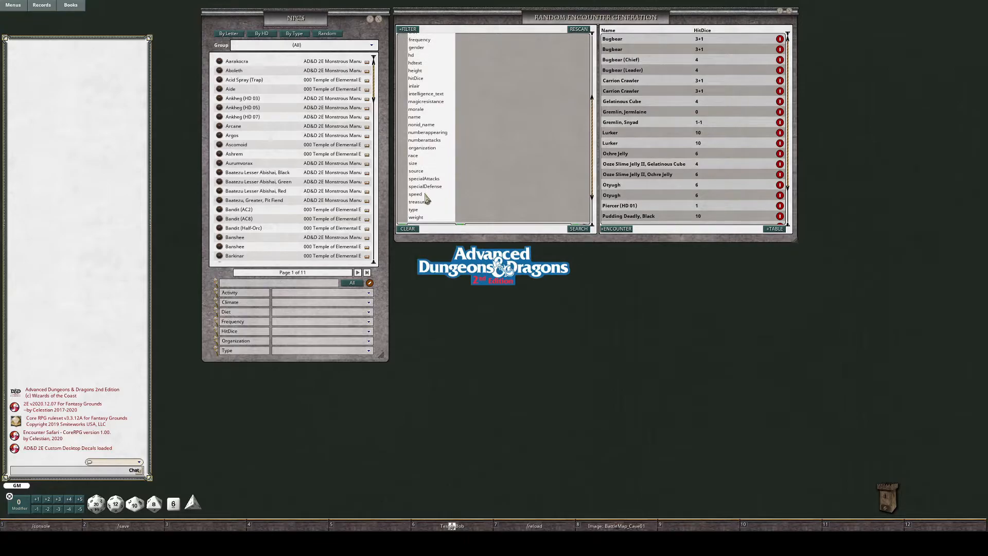
left_click(418, 172)
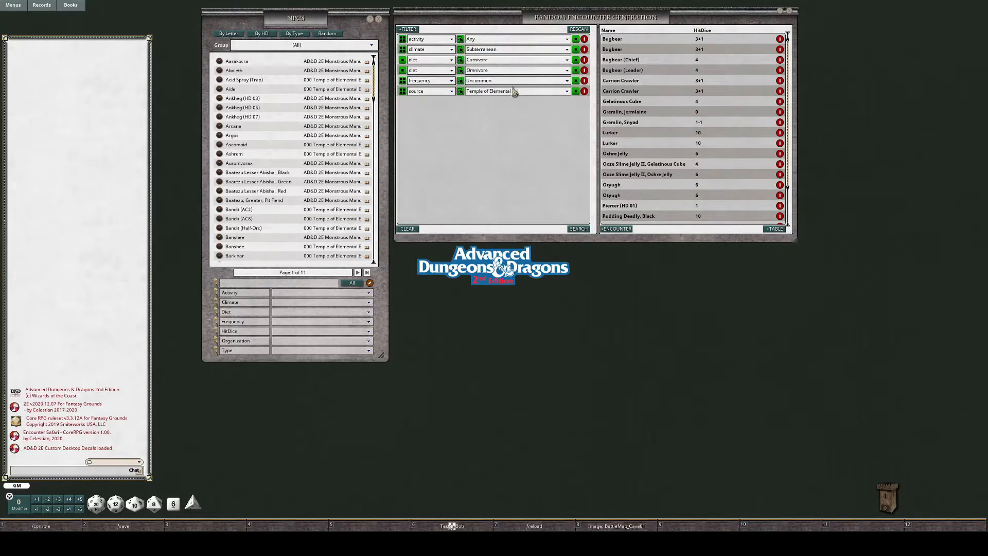
left_click(520, 93)
left_click(502, 101)
left_click(506, 92)
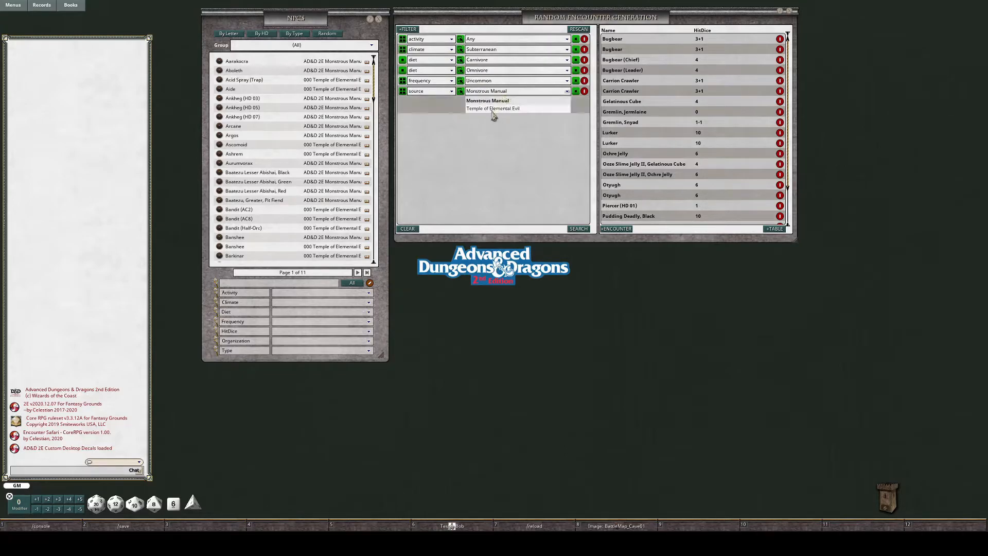
left_click(493, 109)
left_click(504, 94)
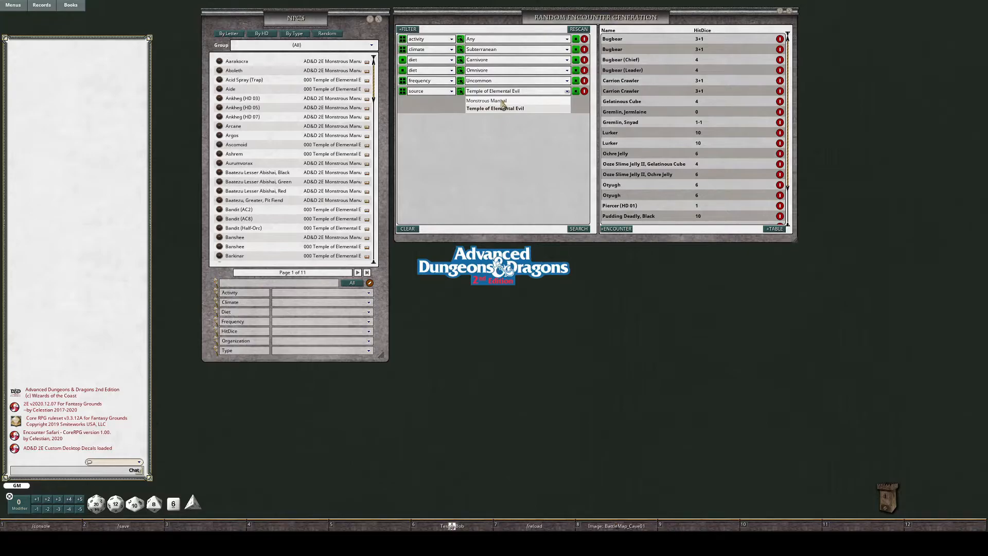
left_click(502, 101)
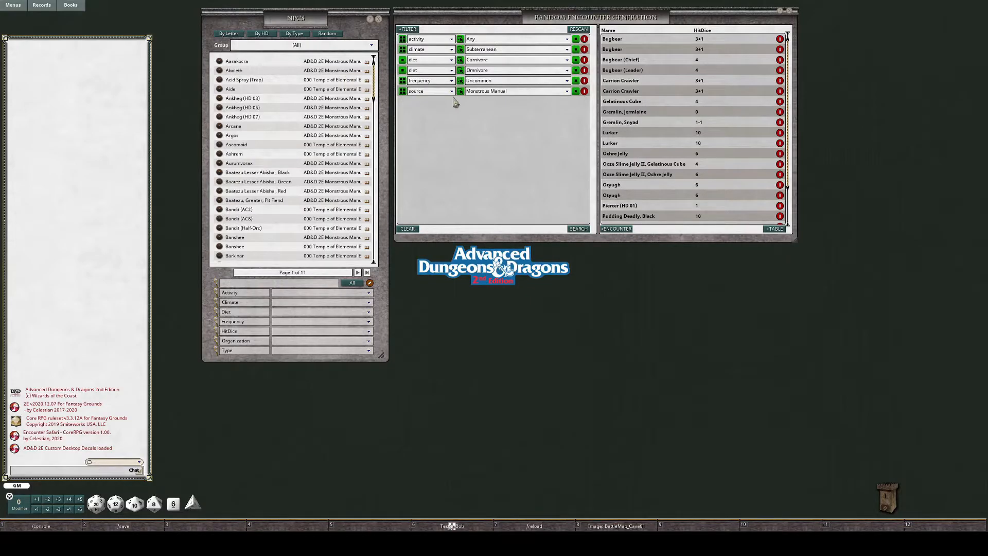
Change the source filter to a NOT operation and search for NPCs outside the Monstrous Manual
left_click(404, 92)
left_click(577, 229)
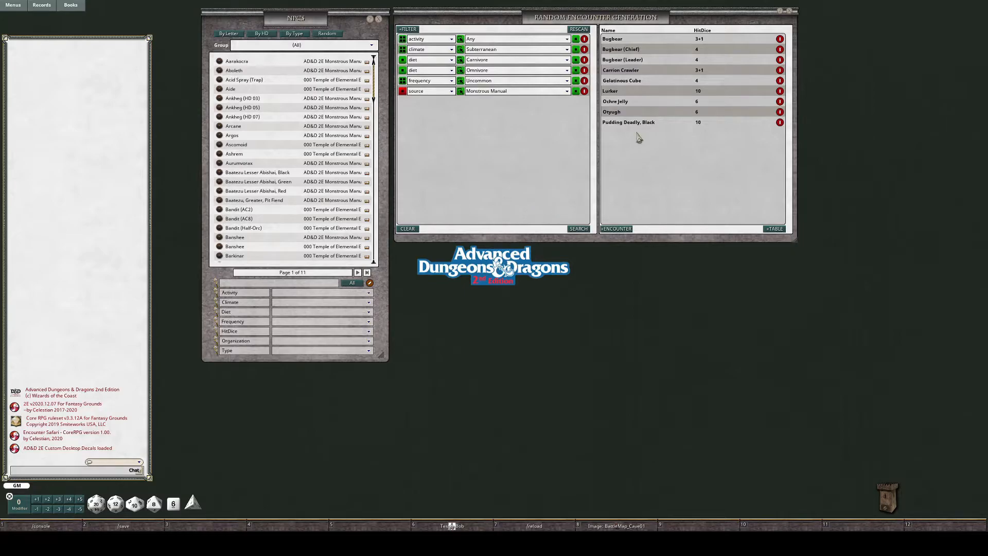
left_click(412, 92)
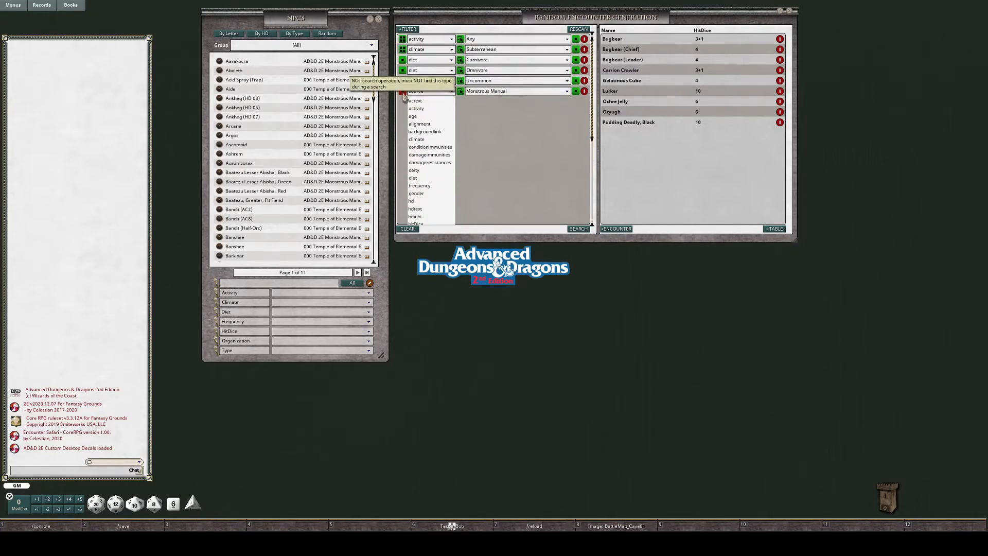
Rerun the search with the Monstrous Manual source required and view the Lurker record from the matches
left_click(453, 95)
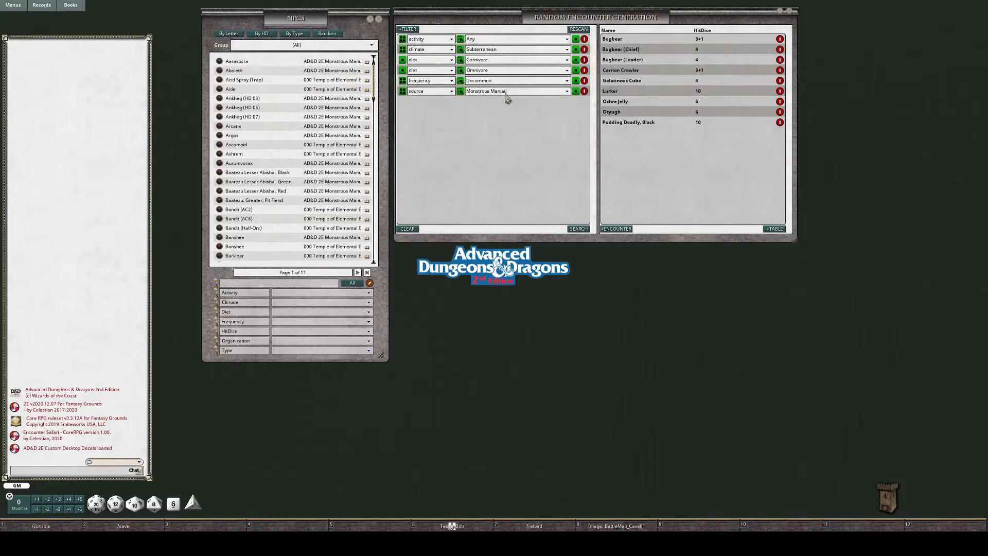
left_click(580, 231)
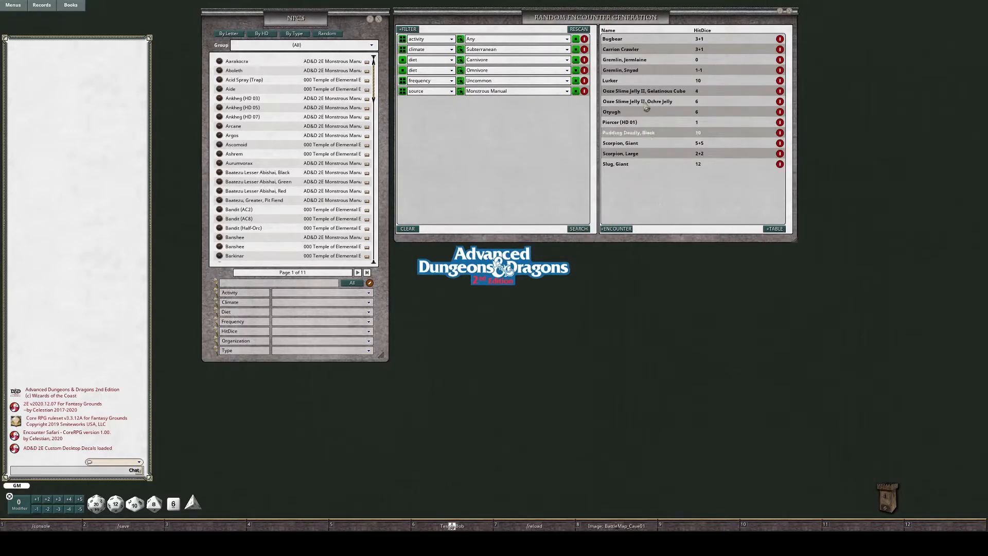
double_click(623, 82)
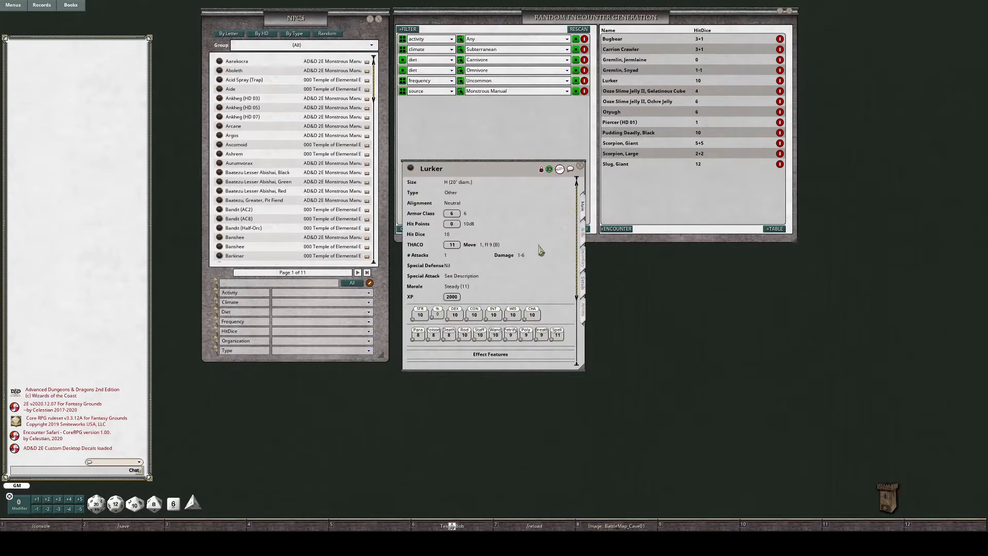
left_click(581, 168)
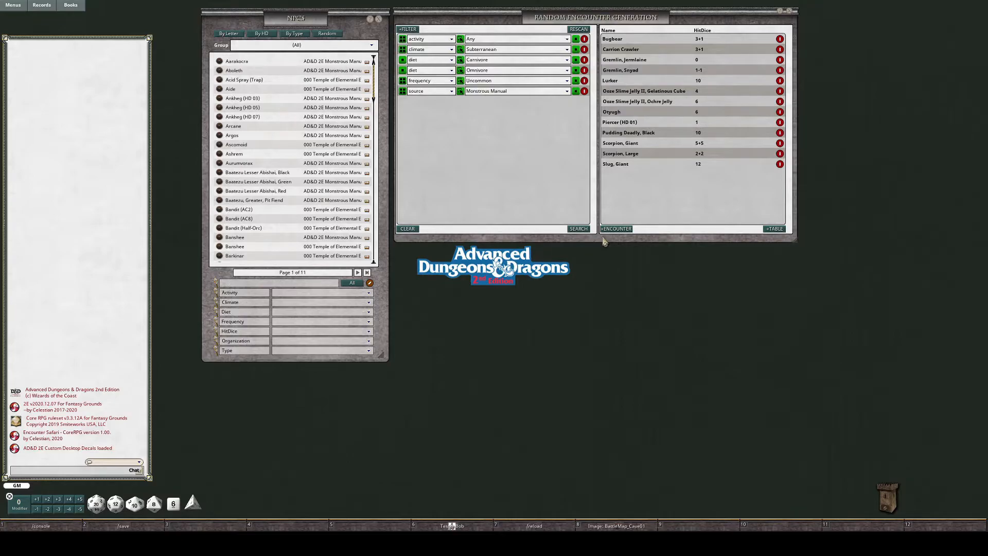
Add two hitDice filters to the encounter filters
left_click(406, 30)
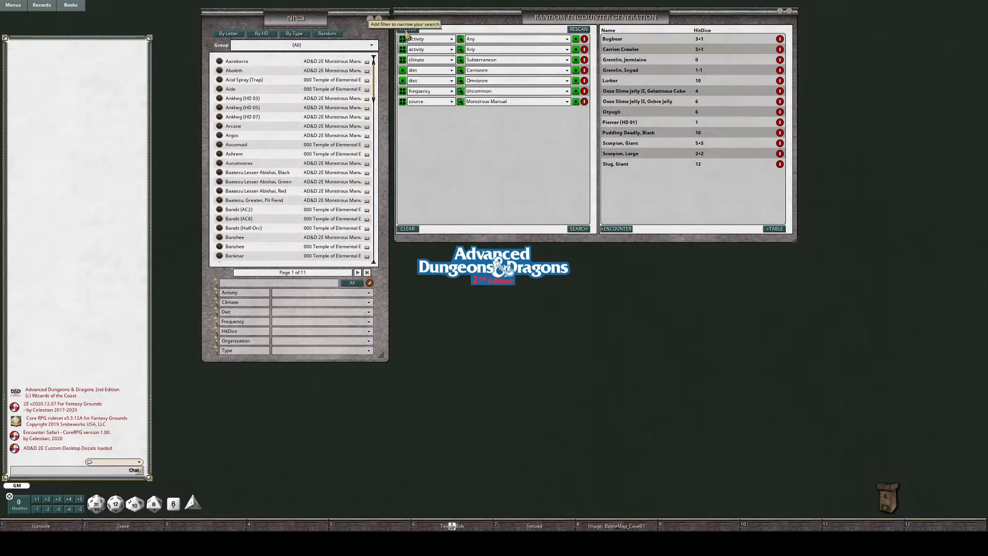
left_click(429, 51)
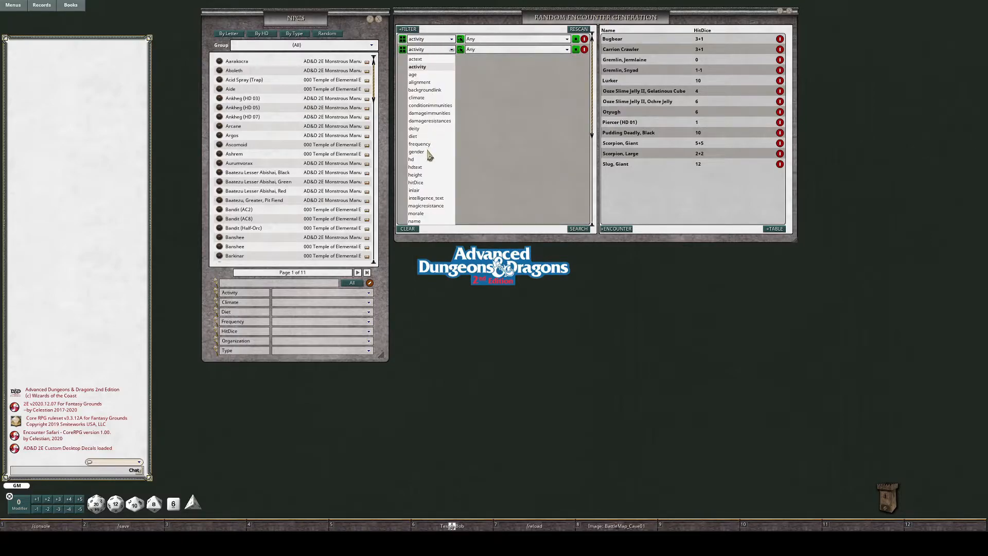
left_click(416, 183)
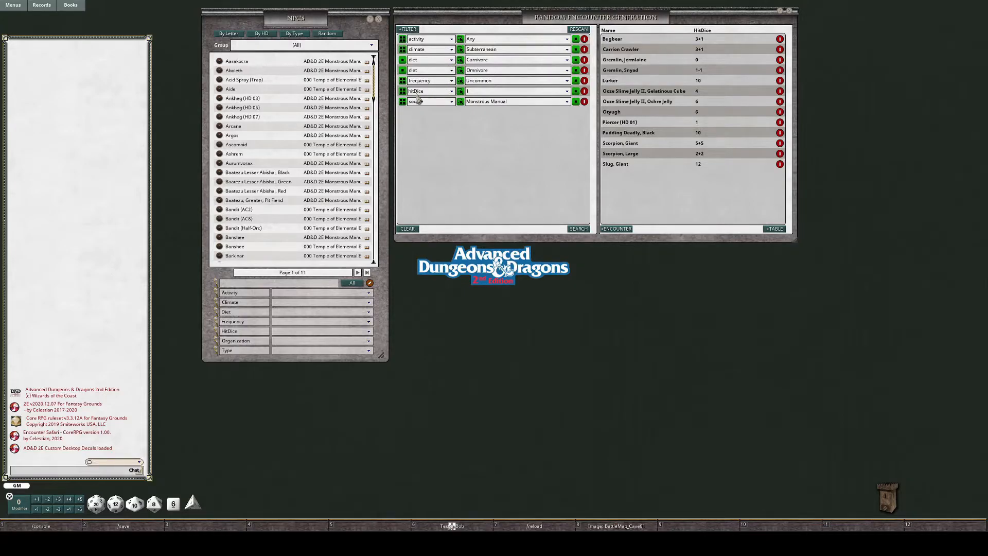
left_click(408, 29)
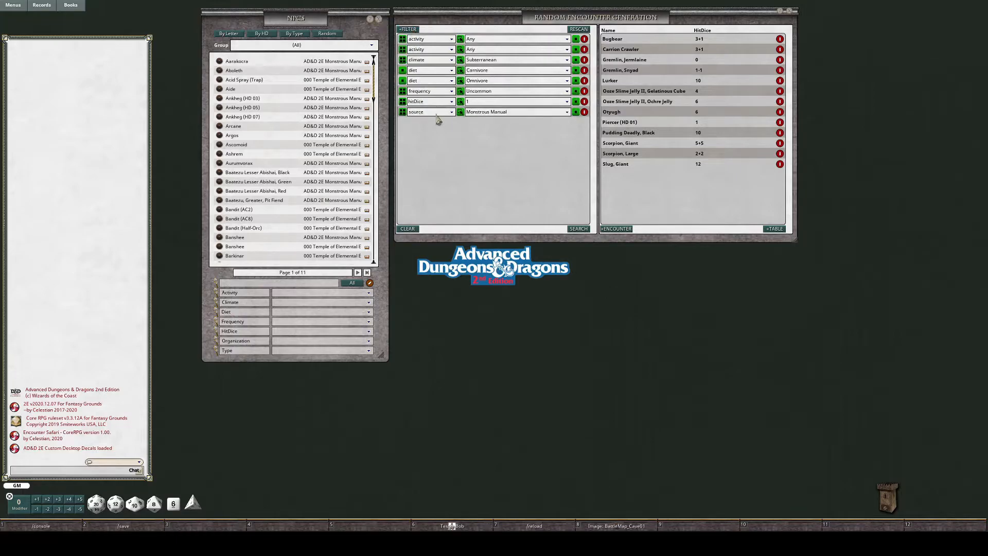
left_click(427, 49)
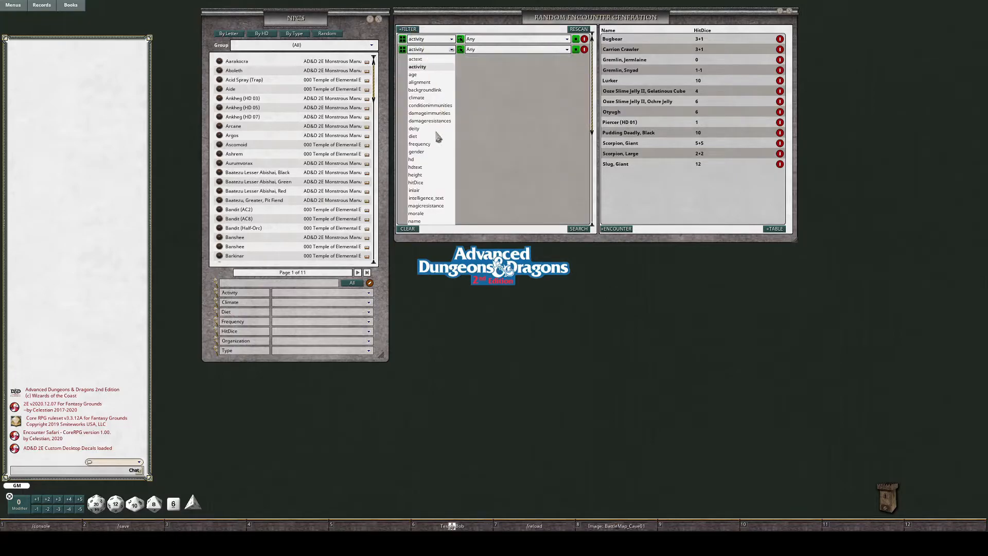
left_click(417, 189)
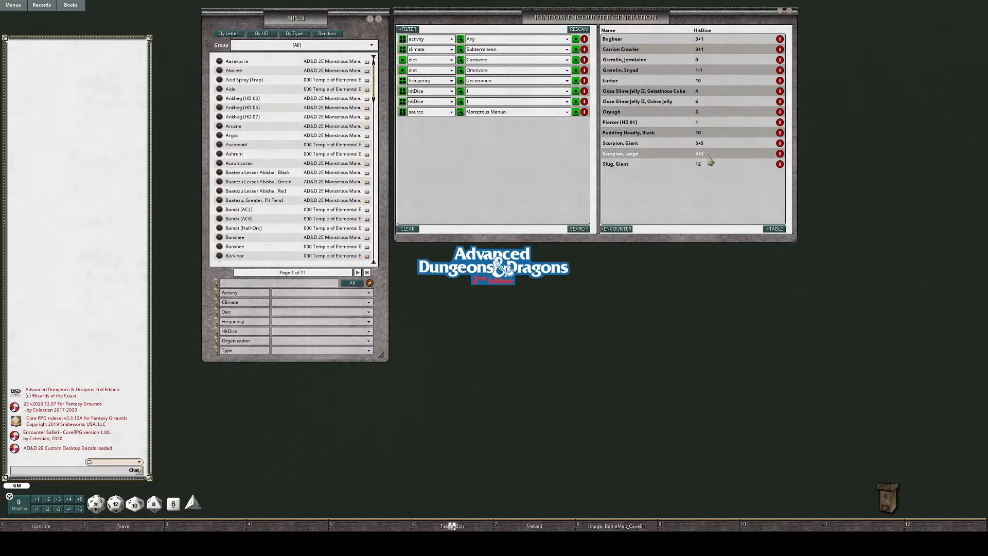
Set the second hitDice filter to 4 and search with both hitDice filters as OR conditions
left_click(486, 102)
left_click(485, 100)
left_click(567, 103)
scroll(519, 150, "down", 5)
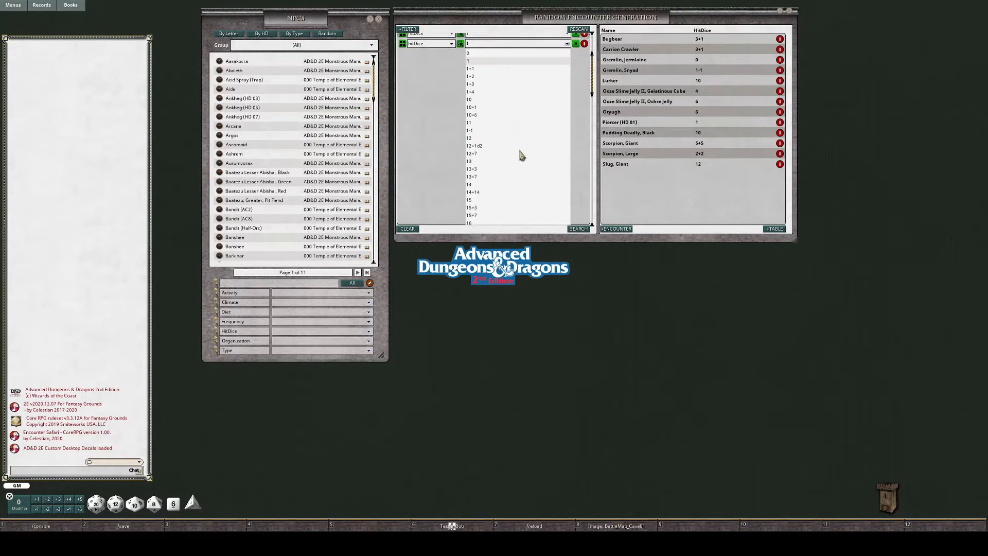
scroll(521, 154, "up", 3)
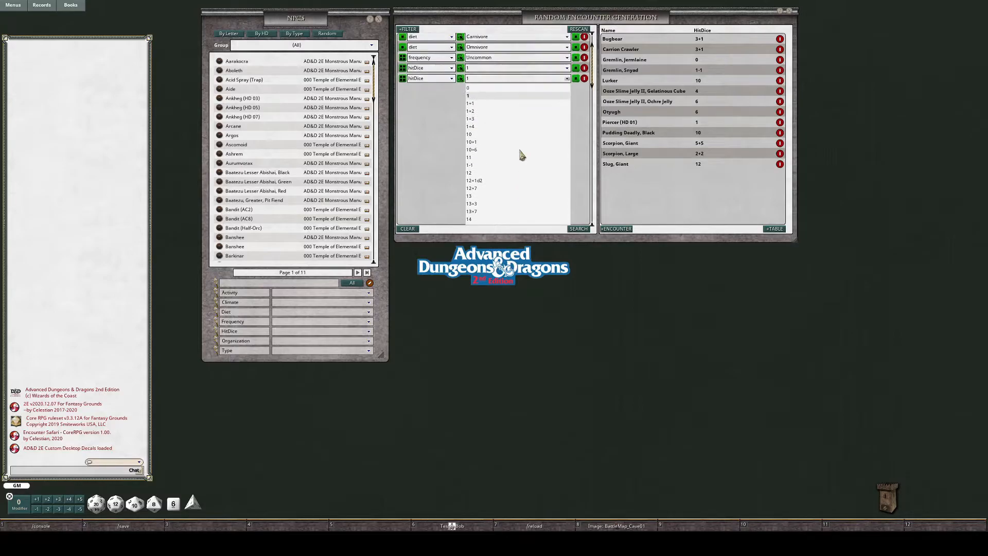
scroll(490, 135, "down", 4)
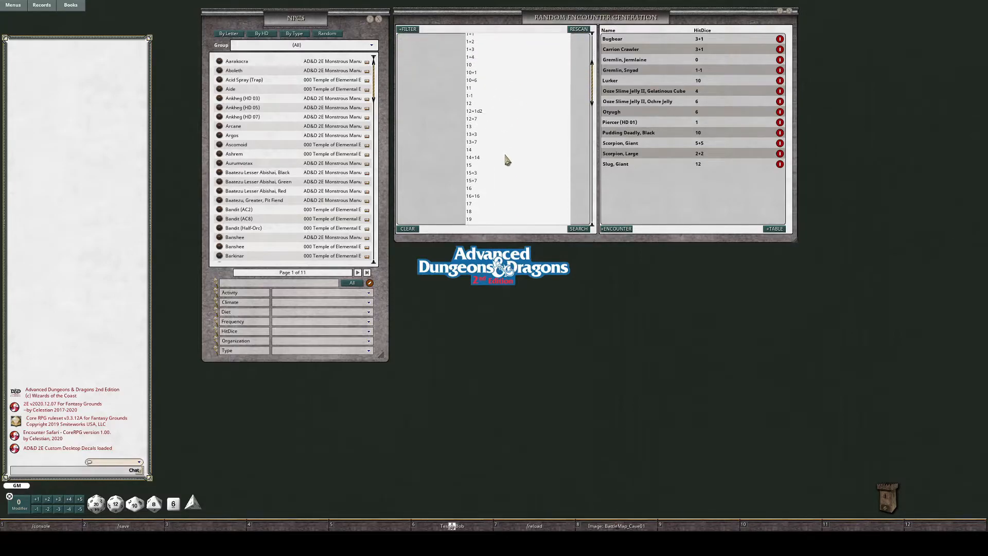
scroll(507, 161, "down", 7)
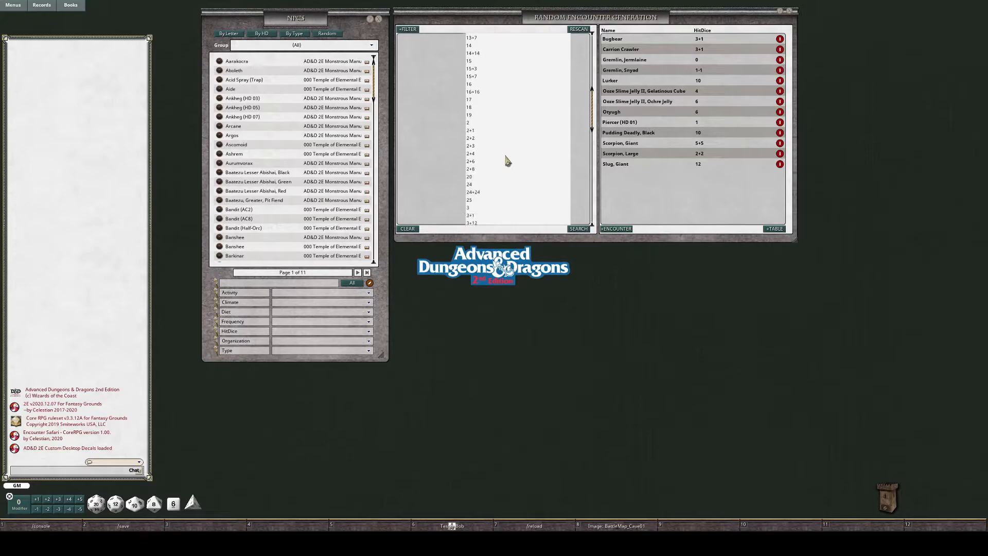
scroll(506, 161, "down", 6)
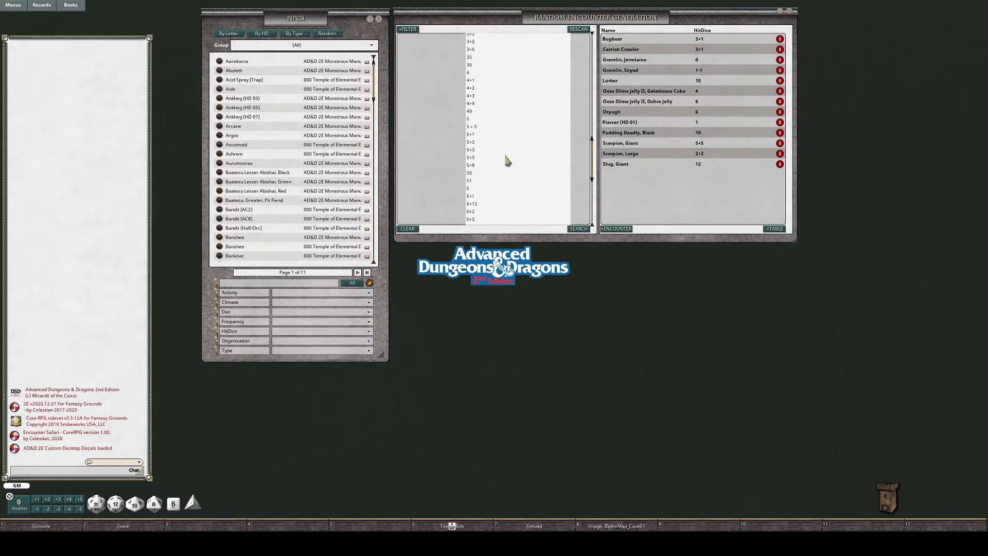
scroll(506, 161, "up", 3)
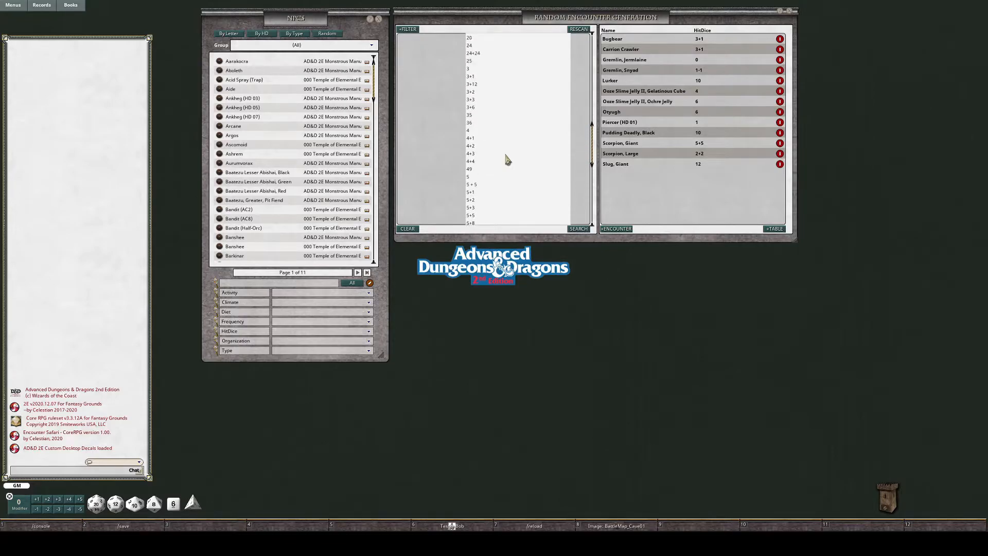
left_click(469, 131)
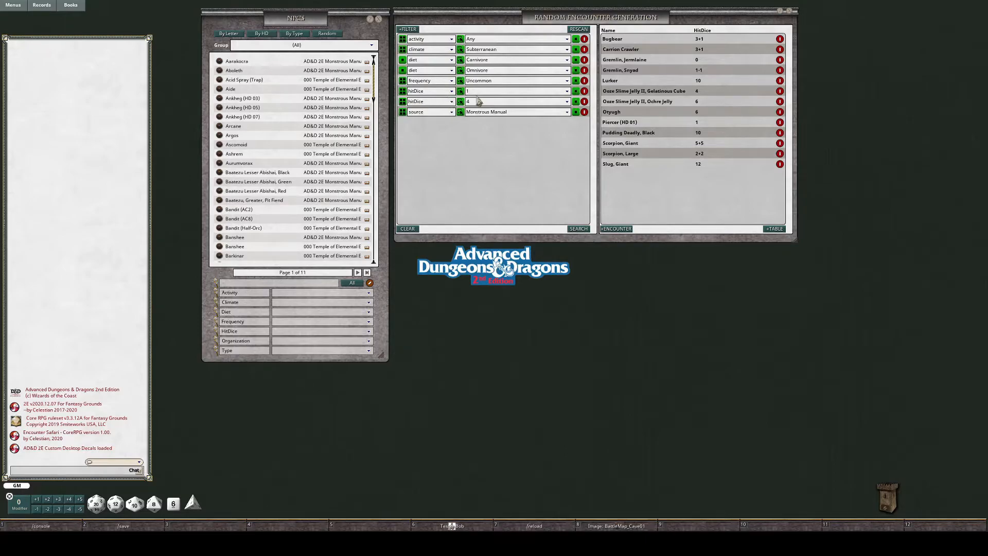
left_click(403, 98)
left_click(579, 229)
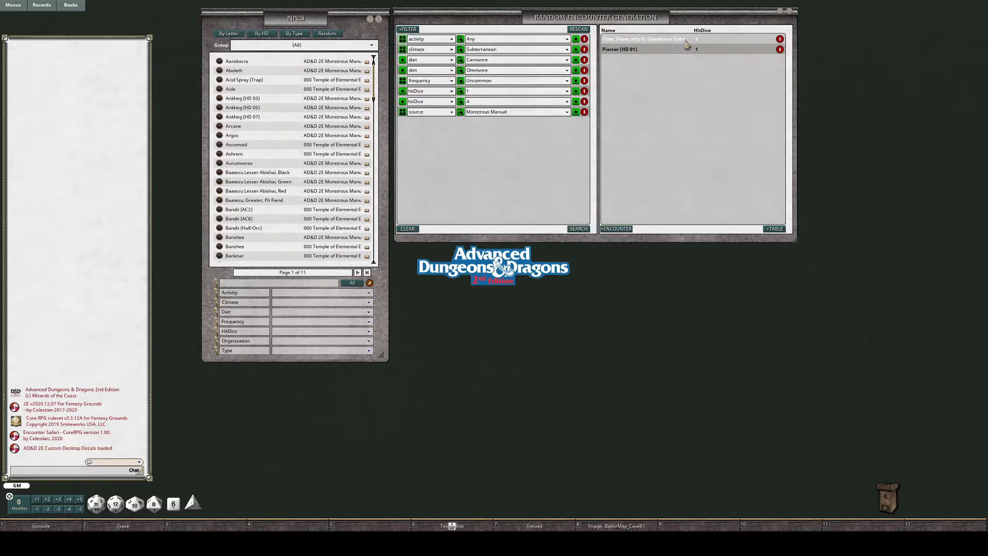
Change the hitDice filters' match modes to at least 1 and at most 4, and run the search
left_click(575, 92)
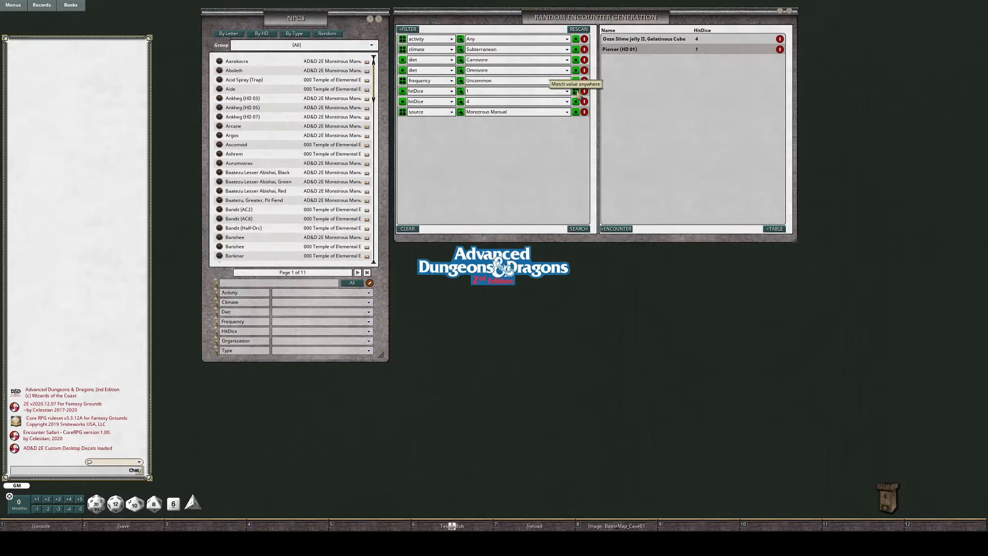
left_click(576, 92)
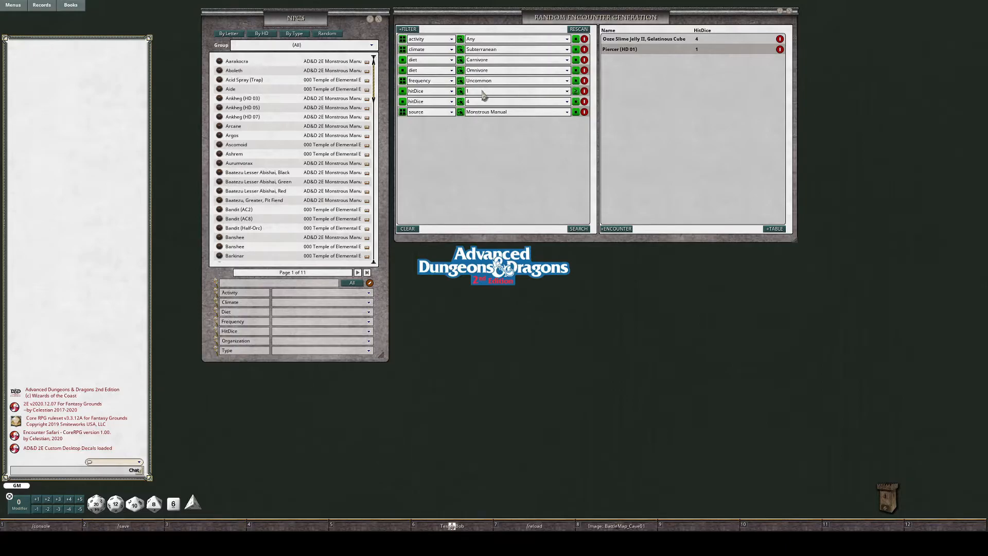
left_click(576, 103)
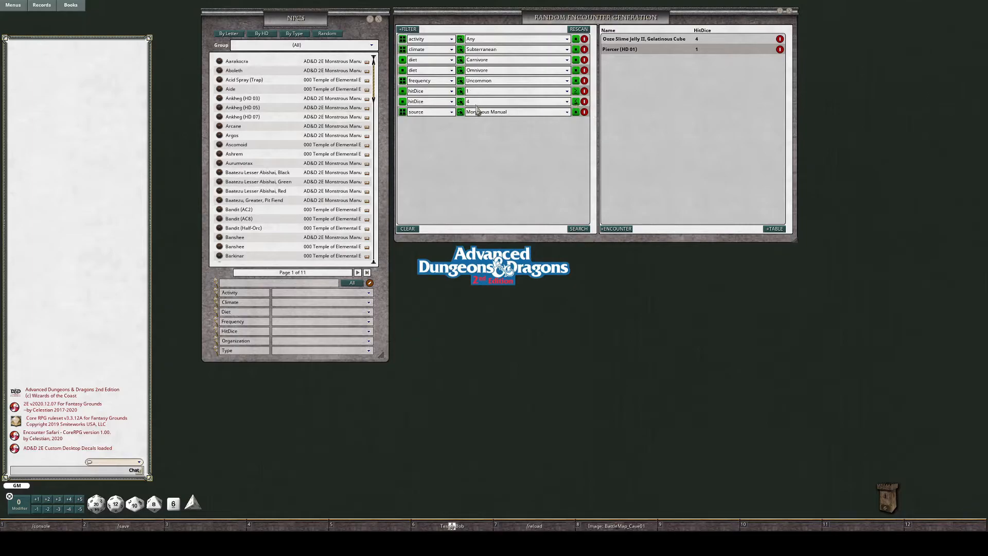
left_click(578, 229)
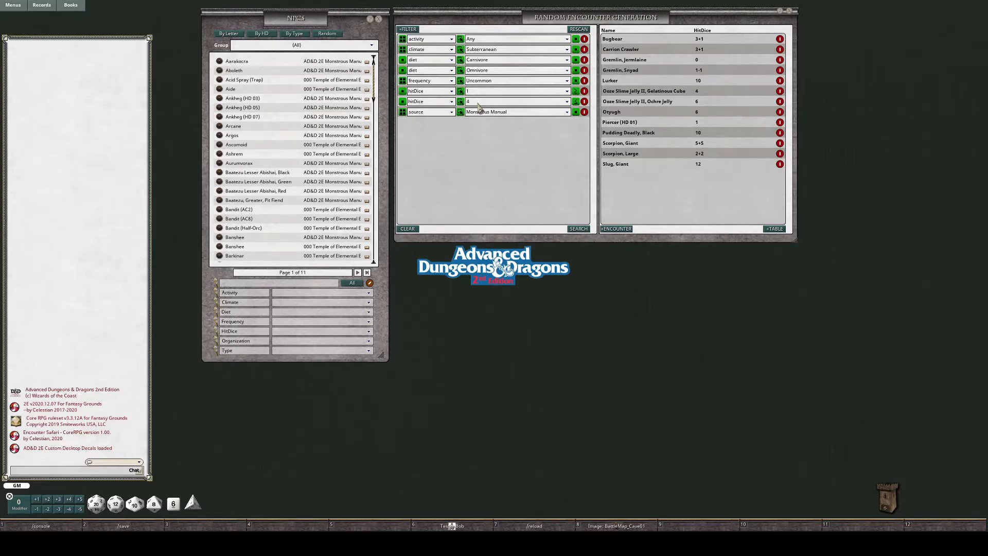
Switch both hitDice filters to AND operations and rerun the search
left_click(403, 93)
left_click(404, 93)
left_click(404, 101)
left_click(404, 101)
left_click(575, 229)
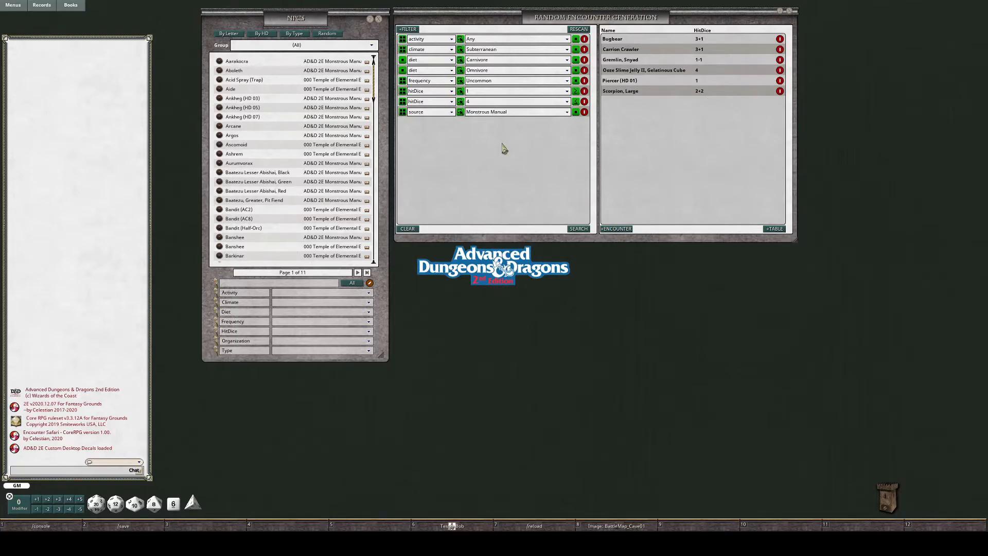
Add another climate filter and delete the duplicate Subterranean climate filter
left_click(409, 30)
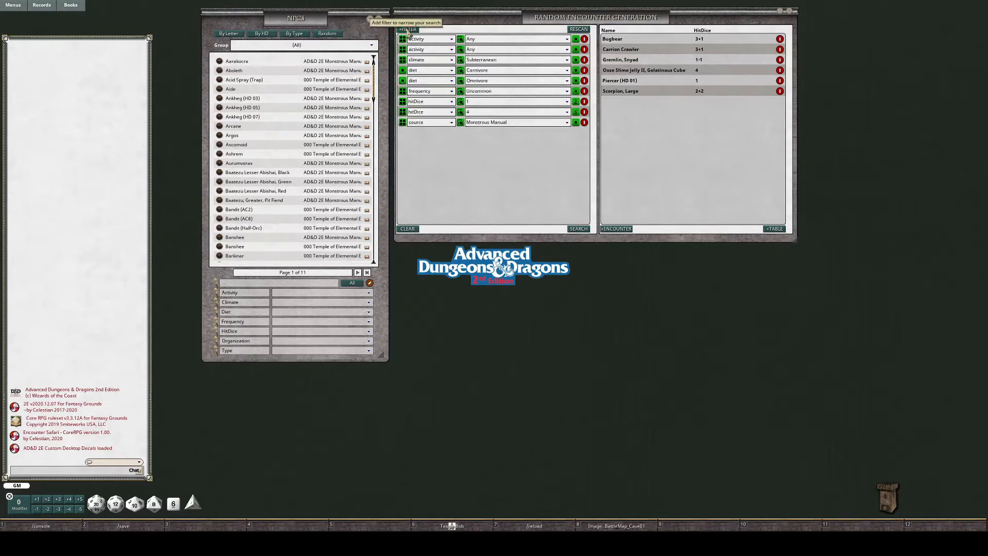
left_click(440, 51)
left_click(441, 51)
left_click(493, 50)
left_click(494, 51)
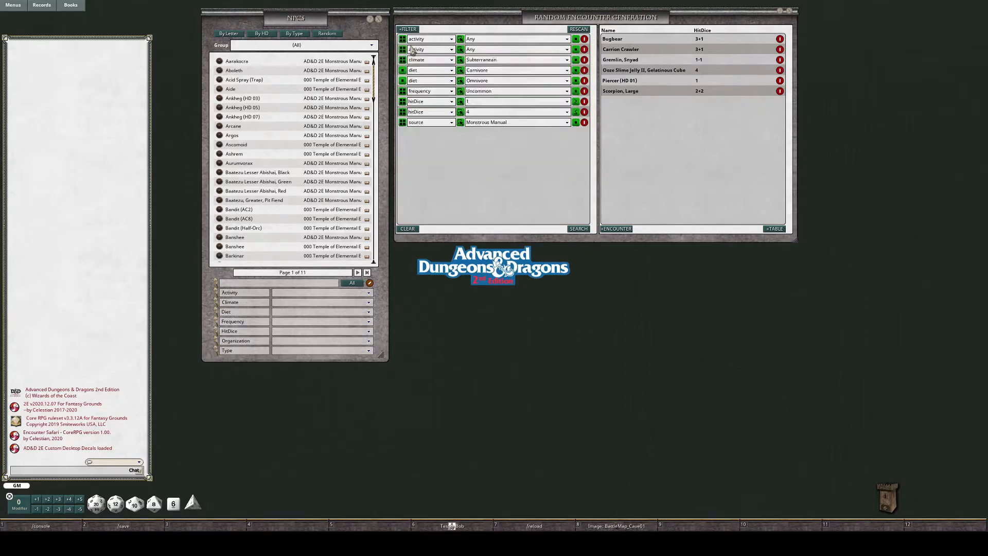
left_click(427, 52)
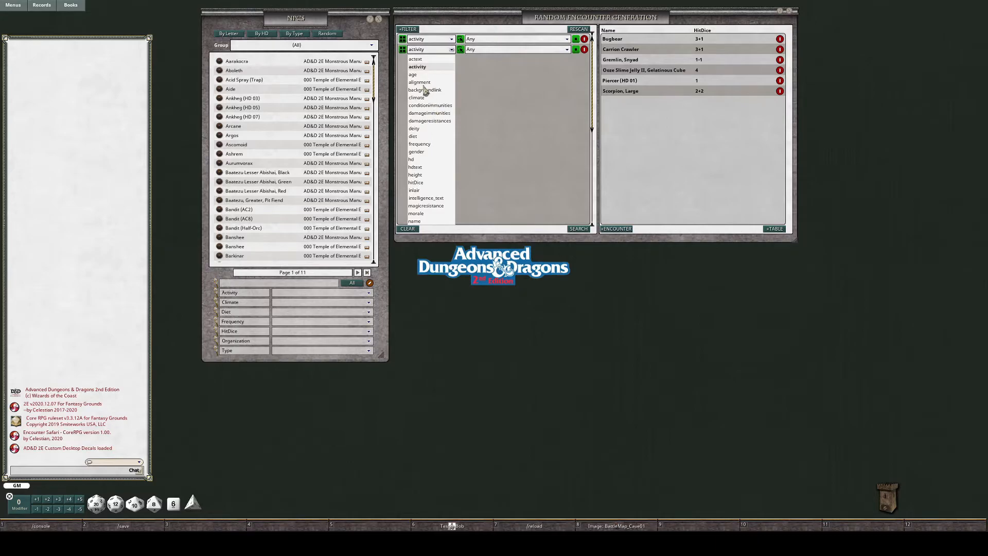
scroll(425, 95, "down", 4)
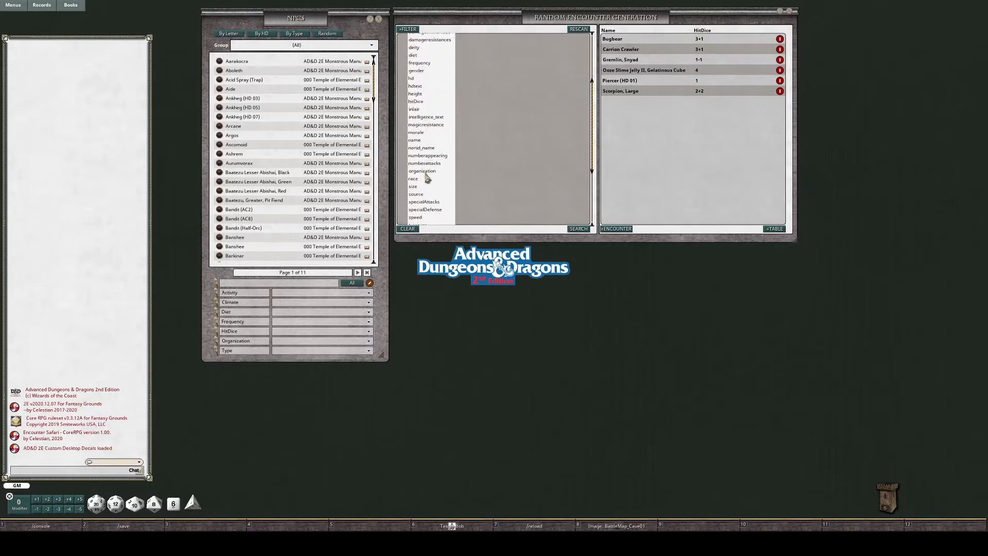
scroll(427, 175, "up", 4)
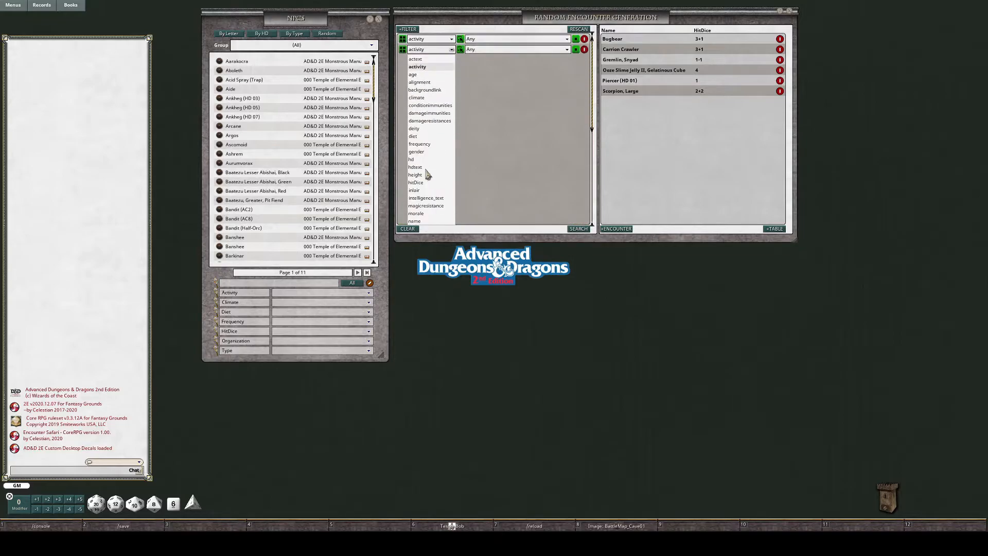
left_click(423, 100)
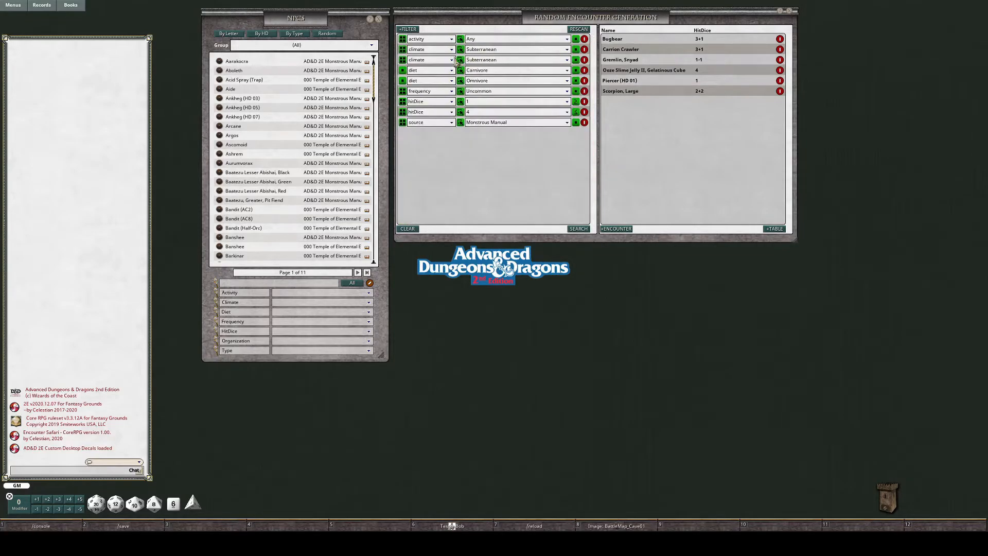
left_click(585, 61)
Set the climate filter to Temperate Forests and search for matching NPCs
left_click(566, 50)
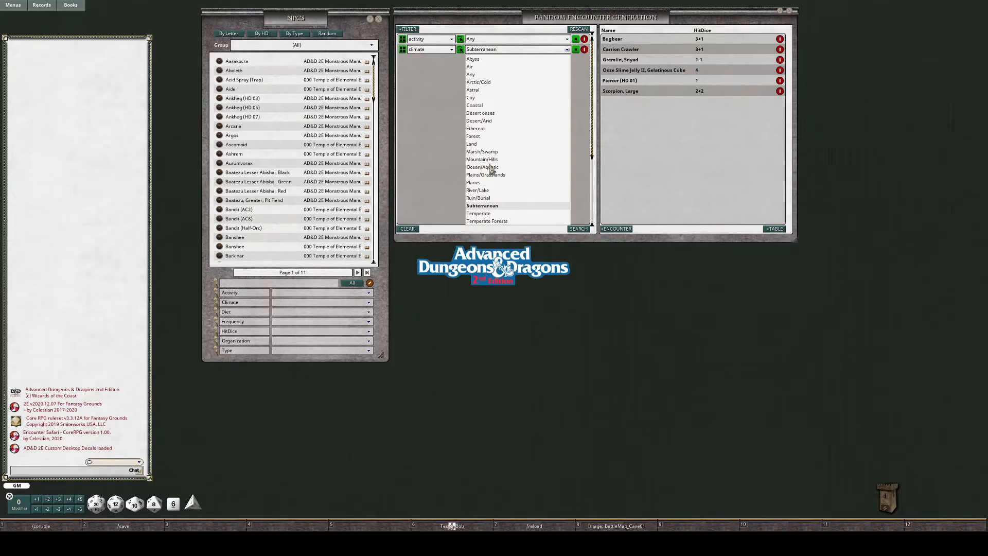
scroll(503, 165, "down", 3)
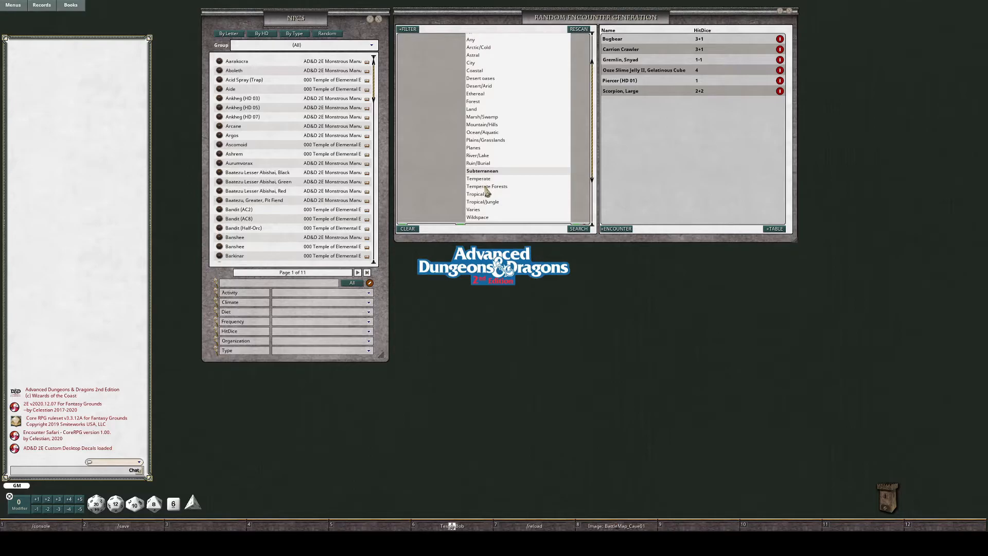
left_click(485, 187)
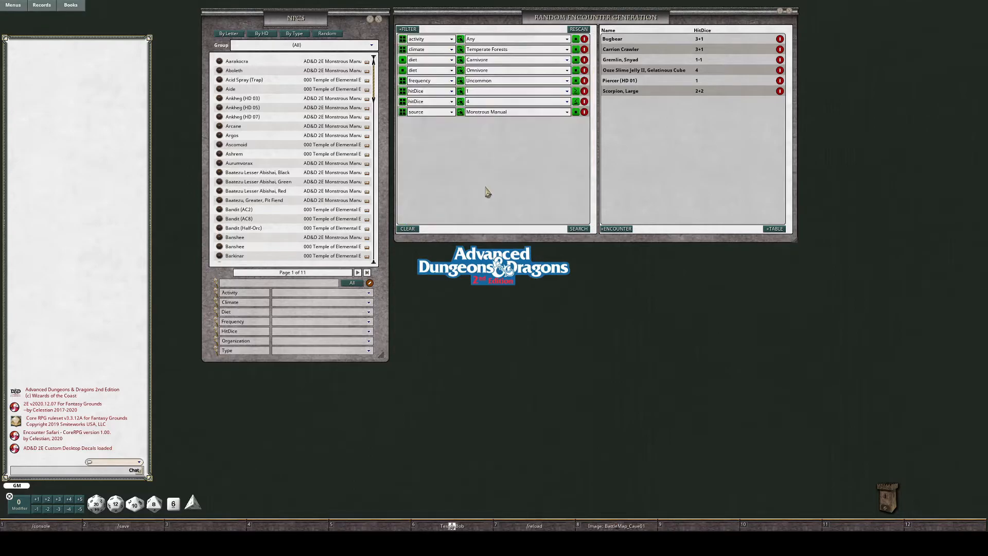
left_click(578, 229)
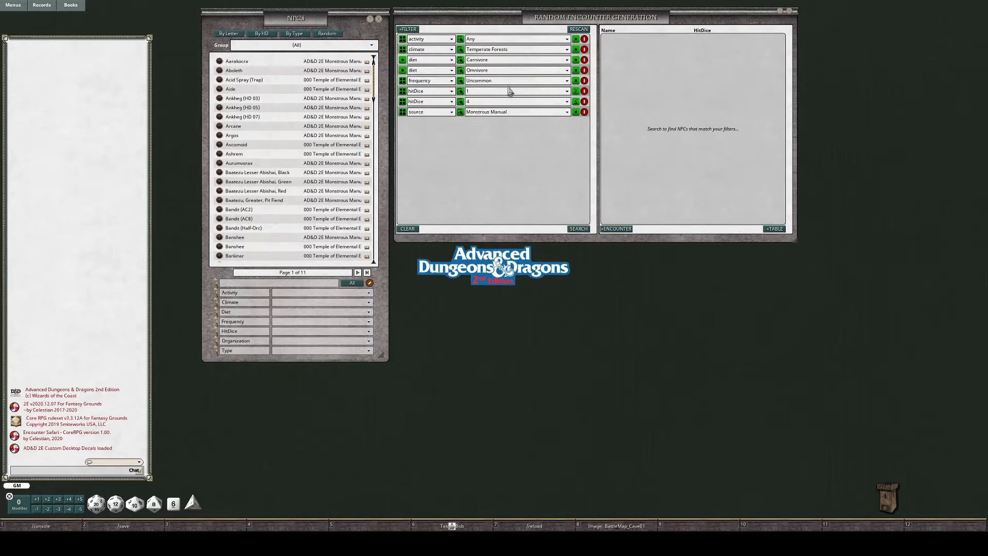
Delete the frequency, both diet and activity filters, and search with the remaining filters
left_click(584, 80)
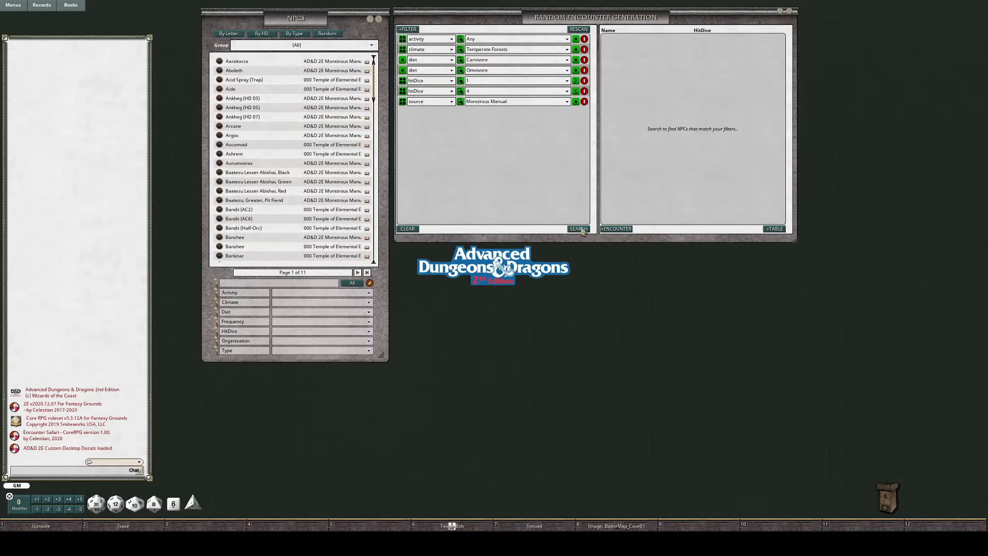
left_click(584, 70)
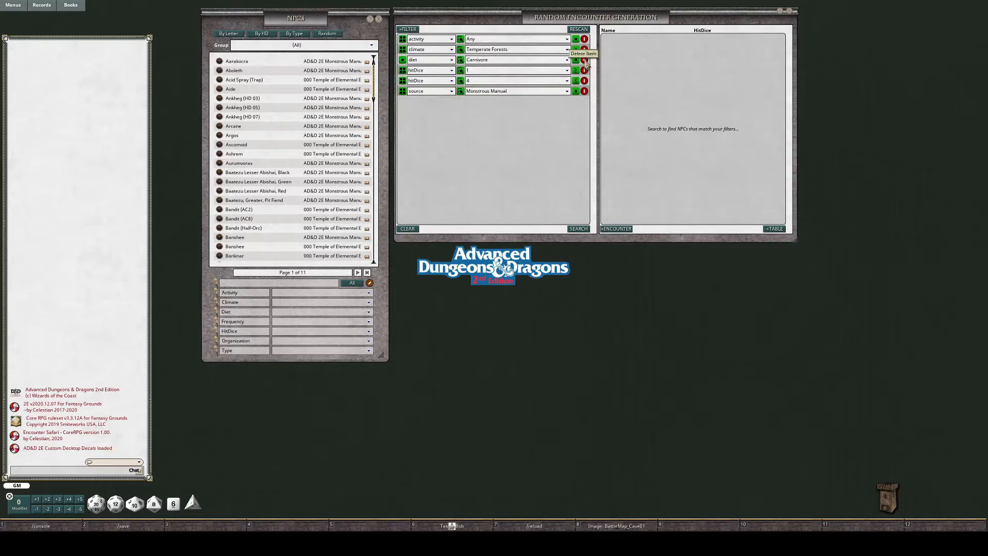
left_click(584, 60)
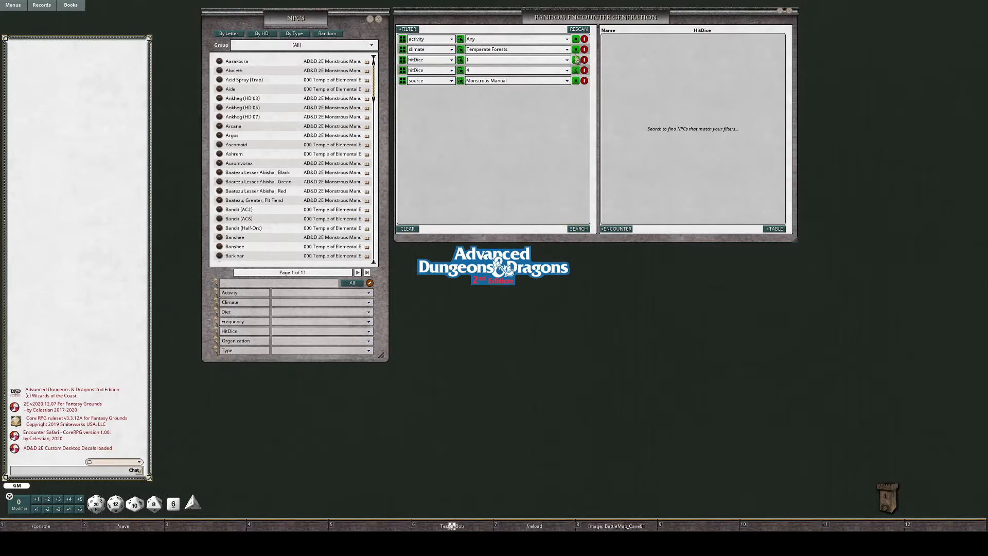
left_click(584, 40)
left_click(580, 230)
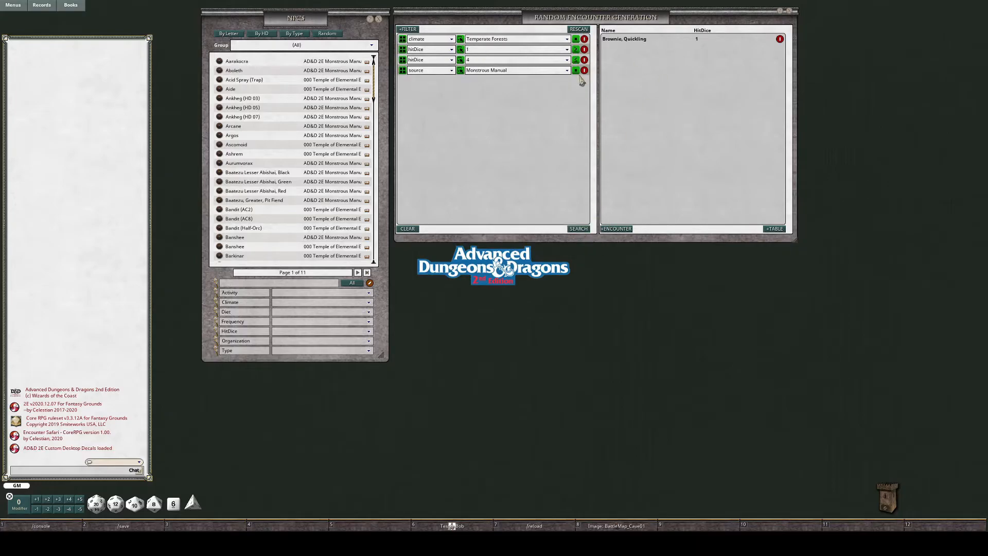
Remove both hitDice filters and search using only the climate and source filters
left_click(585, 50)
left_click(585, 50)
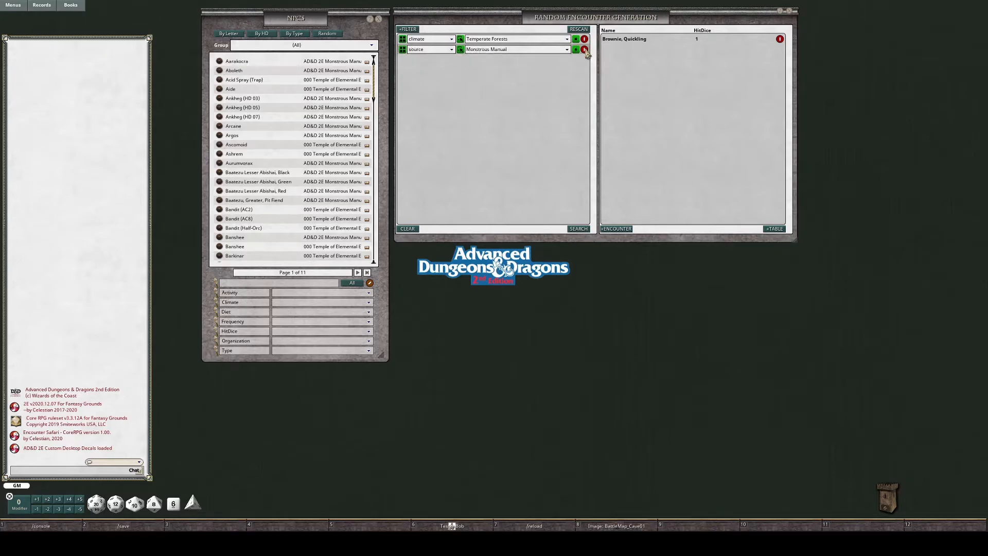
left_click(580, 230)
Switch the climate filter to free-text entry, set its value to "Temperate", and search
left_click(460, 39)
left_click(523, 42)
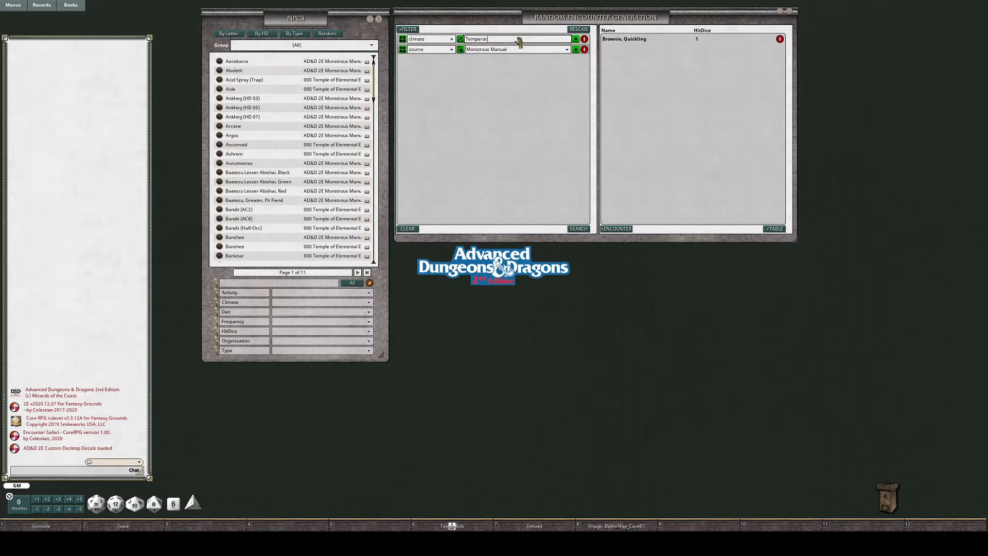
type("e")
key("Return")
left_click(580, 230)
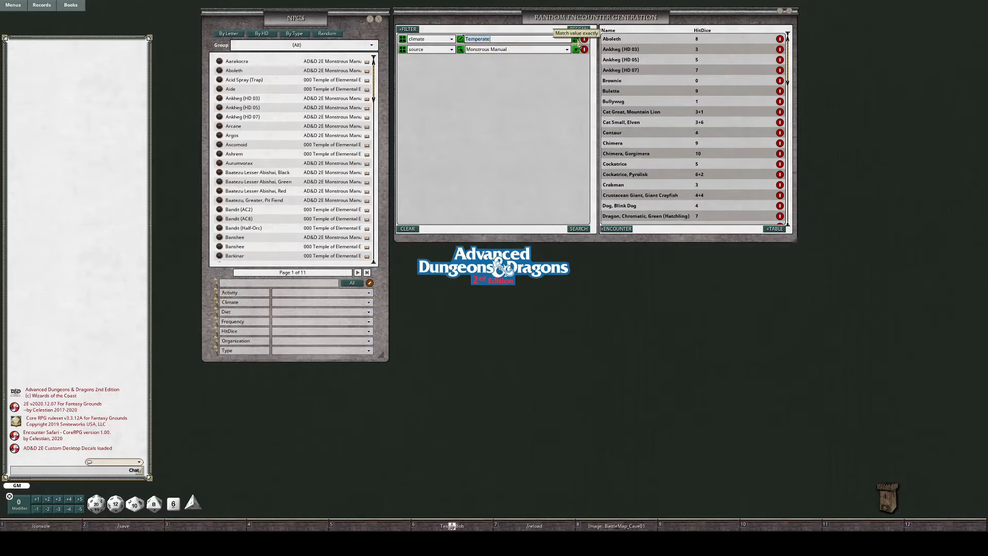
Search for NPCs whose climate contains "Temp", matching the value anywhere in the text
left_click(525, 39)
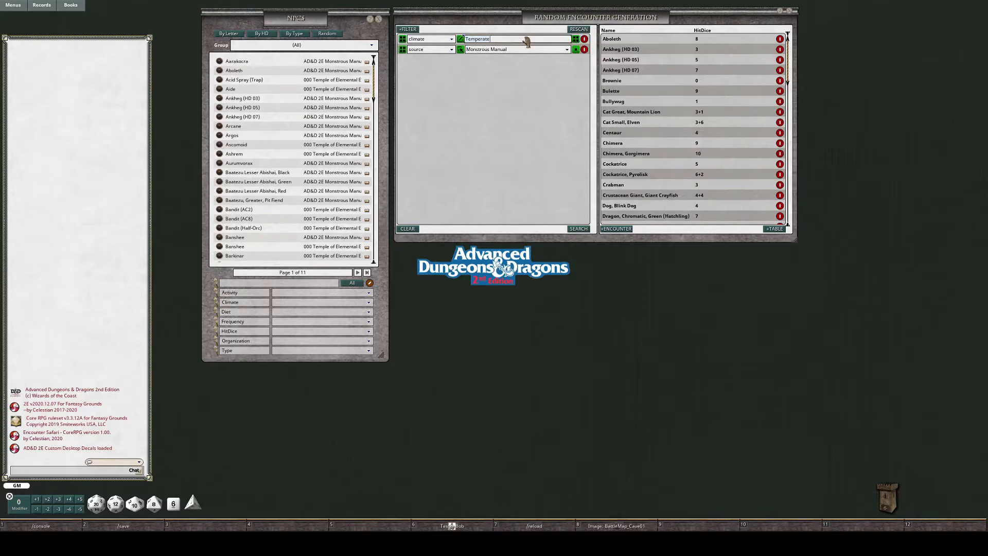
left_click(576, 43)
left_click(579, 229)
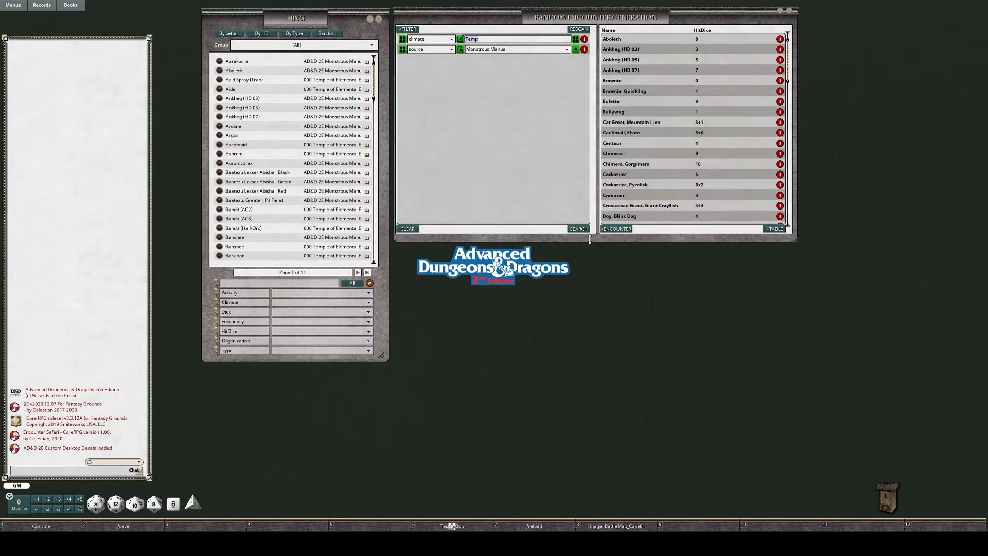
View the climate details in the Brownie, Quickling record from the search results and close the record
left_click(640, 92)
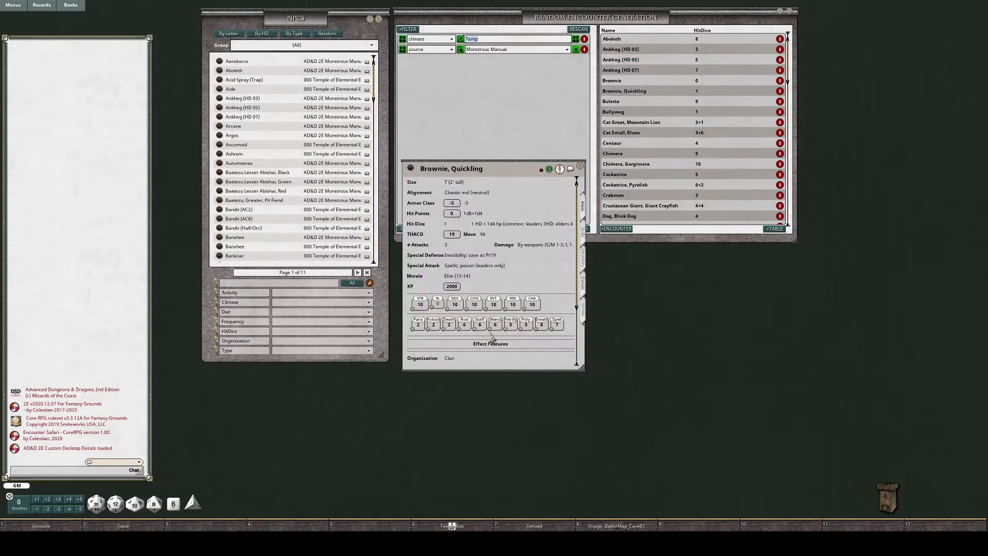
scroll(491, 336, "down", 5)
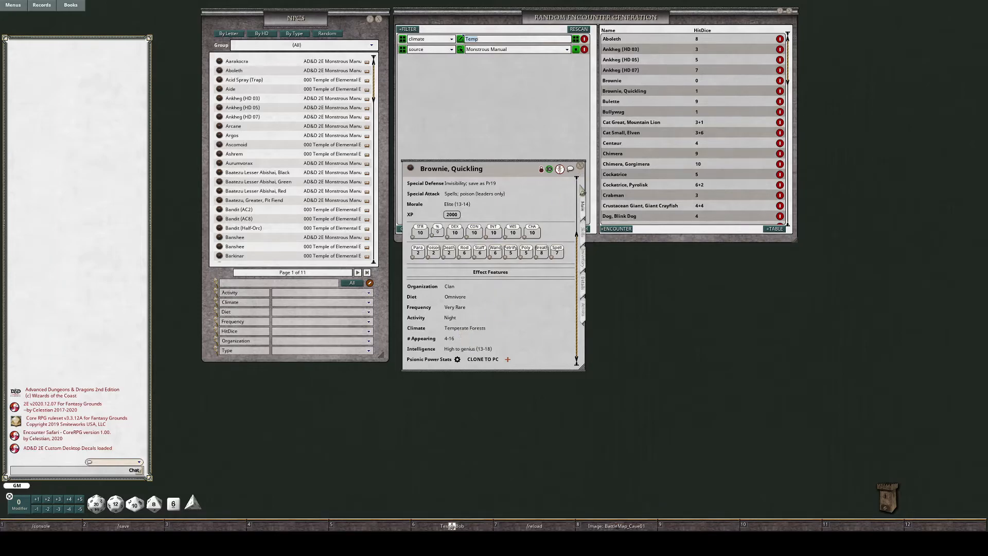
left_click(580, 166)
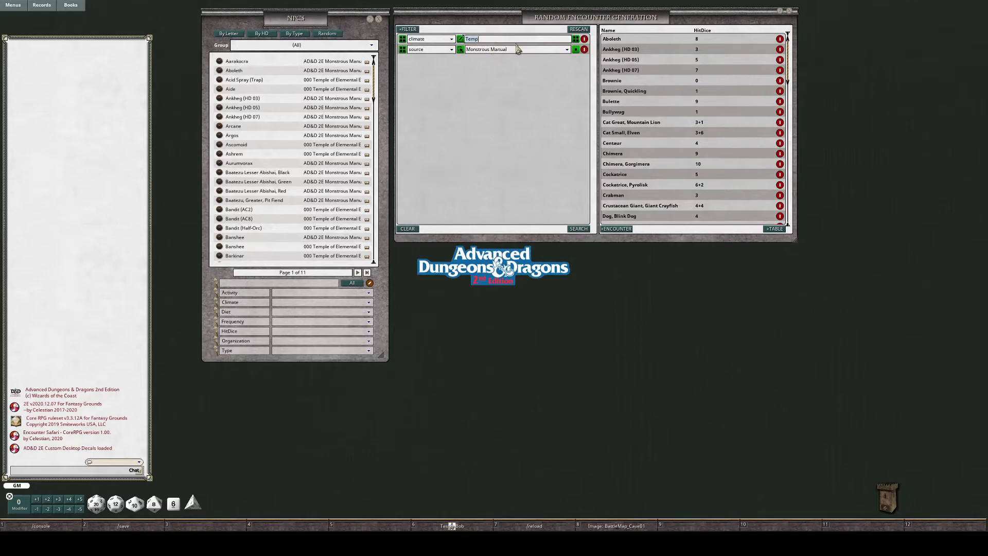
Switch the climate filter from free text back to a predefined value, "Temperate Forests", and search
key("BackSpace")
type("Tem")
left_click(463, 40)
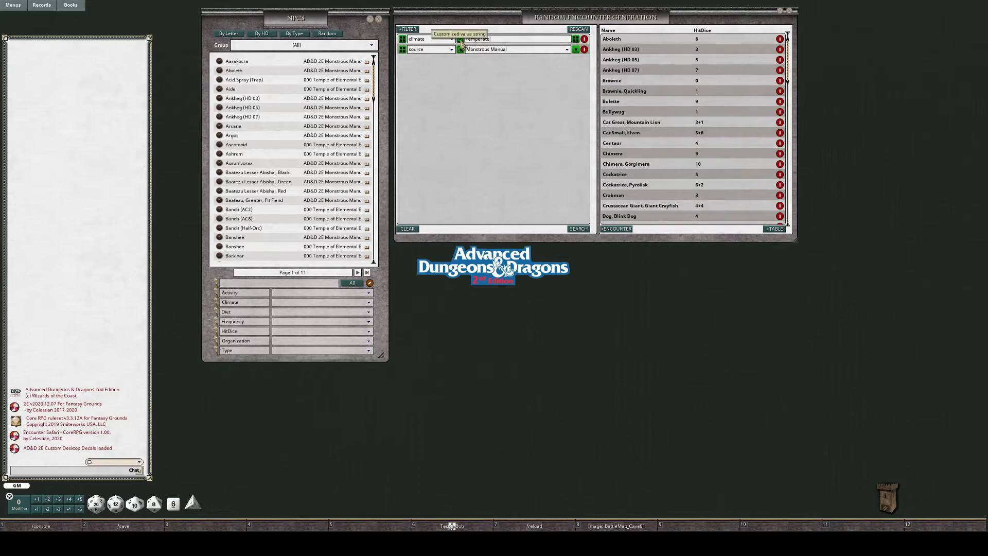
left_click(578, 229)
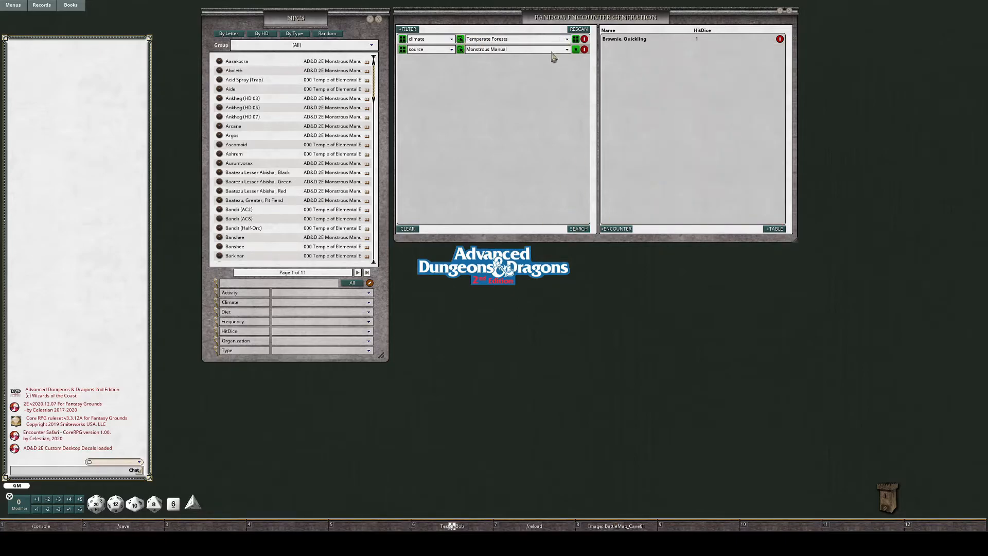
Set the climate filter to the predefined value "Temperate" and search again
left_click(567, 39)
left_click(488, 203)
left_click(576, 229)
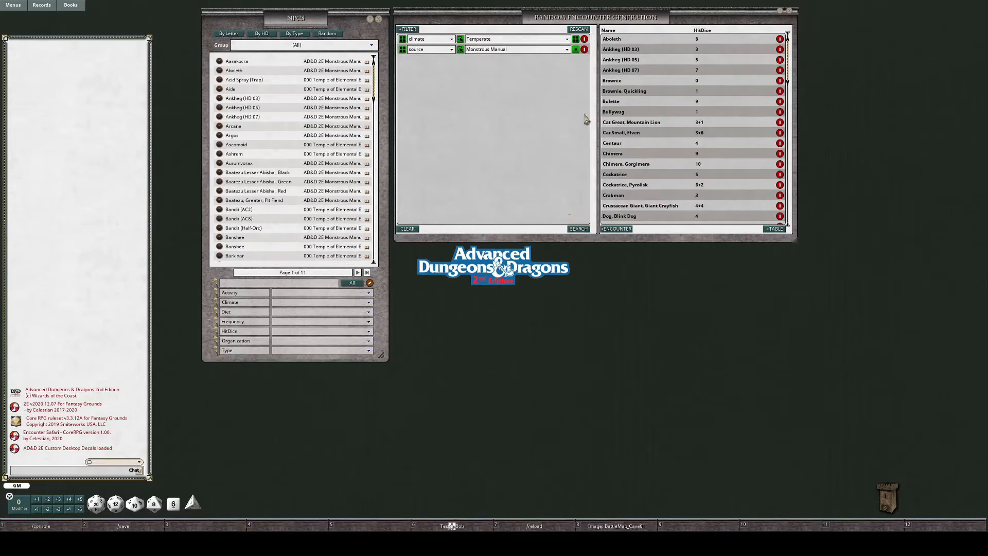
Check the climate entry in the Brownie, Quickling record from the search results and close the record
left_click(643, 93)
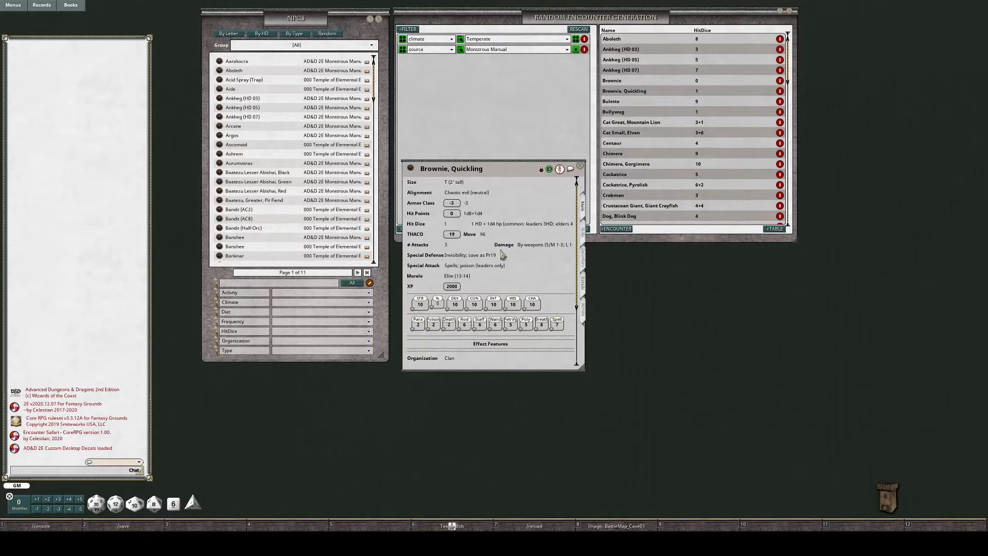
scroll(531, 283, "down", 3)
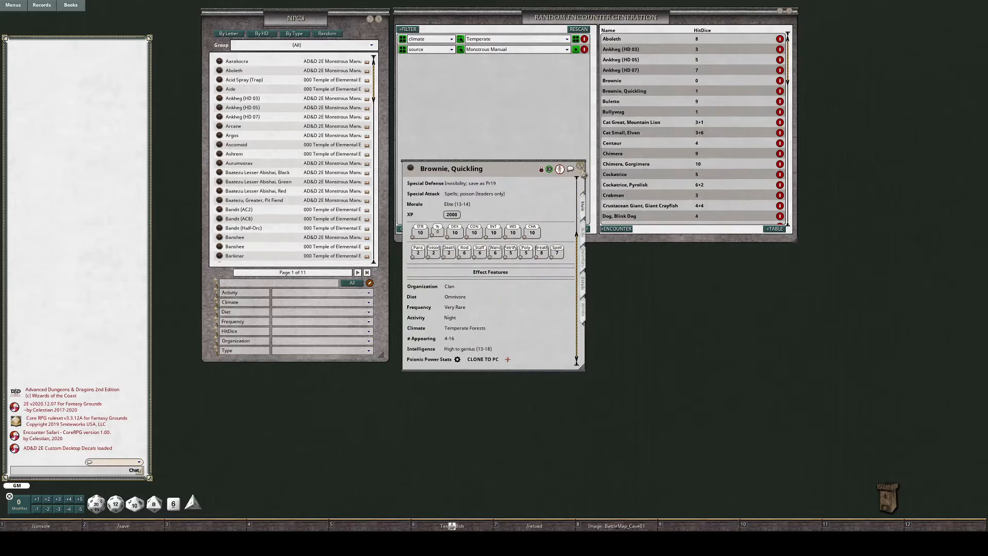
left_click(581, 168)
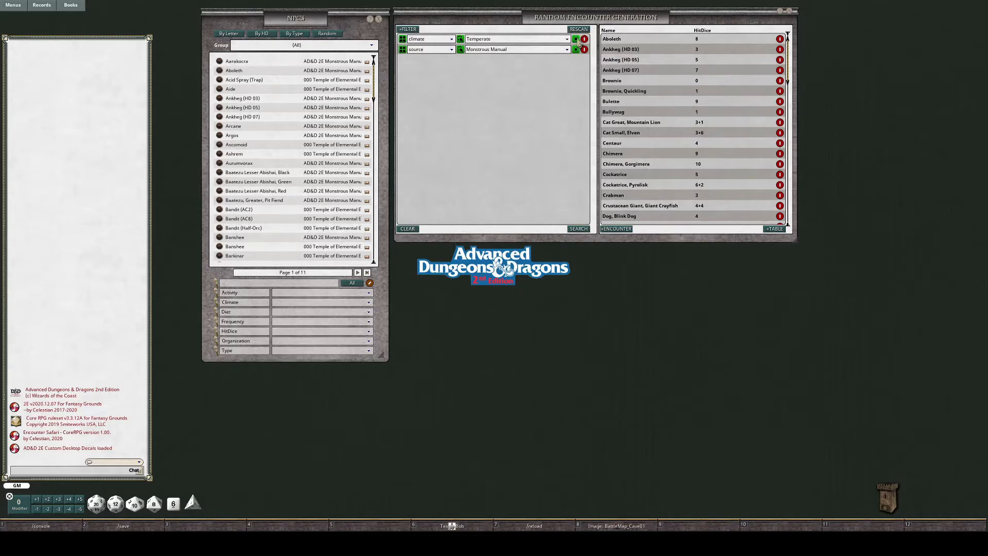
Compare the search results for climate "Temperate" using exact matching and using matching anywhere in the text
left_click(577, 229)
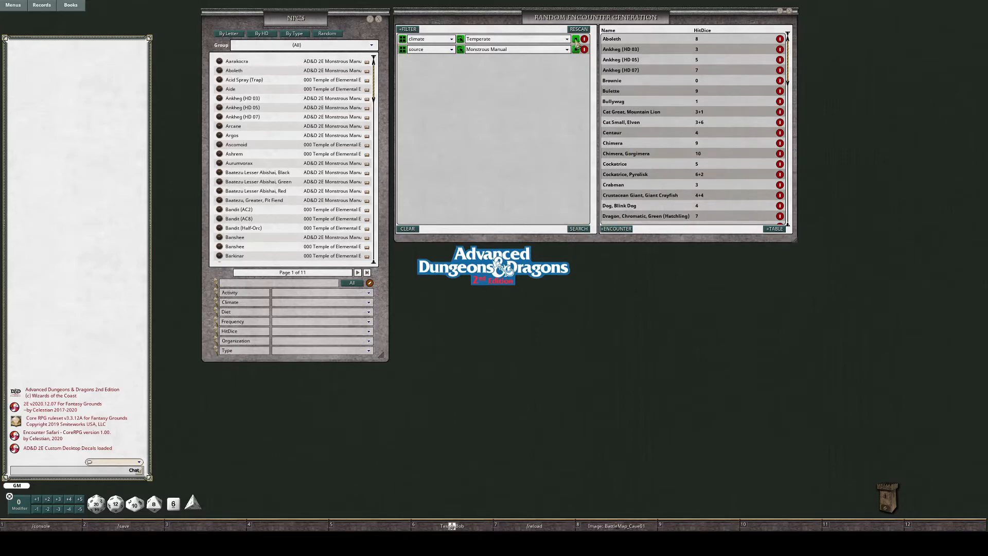
left_click(578, 229)
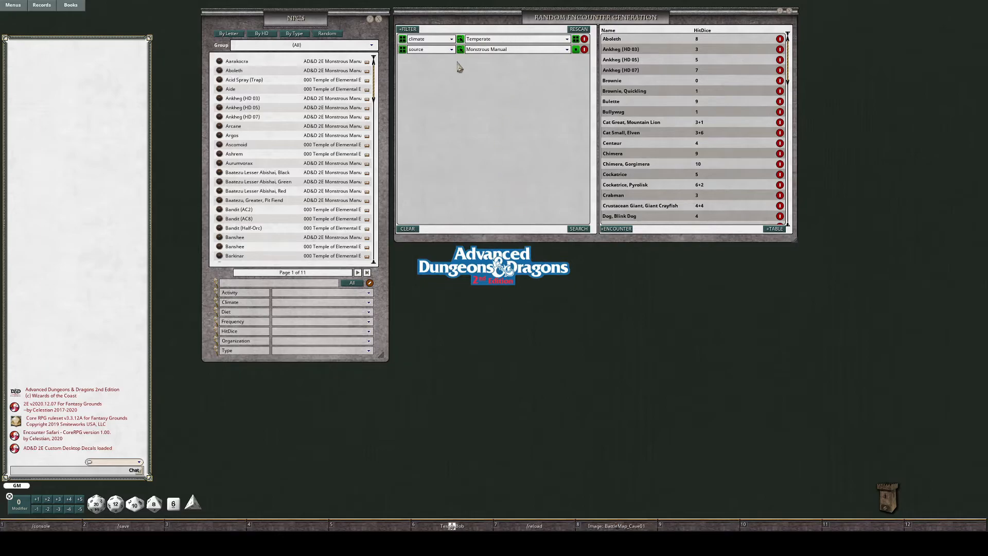
scroll(685, 109, "down", 3)
scroll(685, 109, "up", 3)
Add two hitDice filters alongside the climate and source filters
left_click(413, 30)
left_click(413, 29)
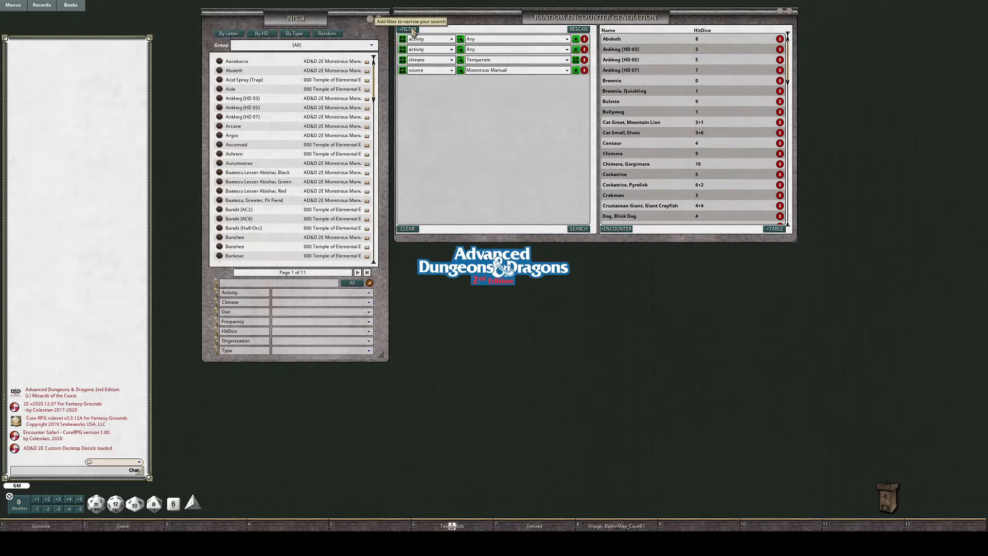
left_click(435, 50)
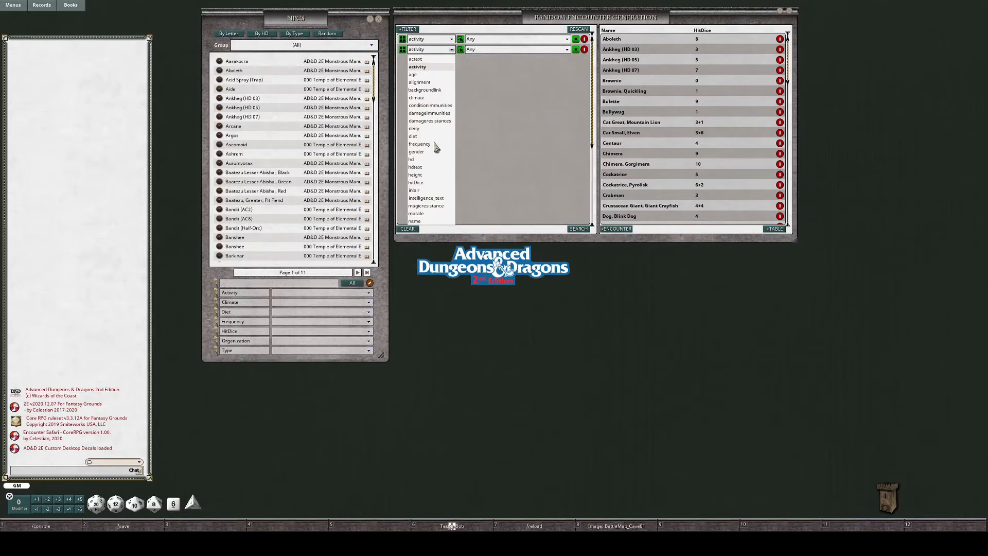
left_click(421, 184)
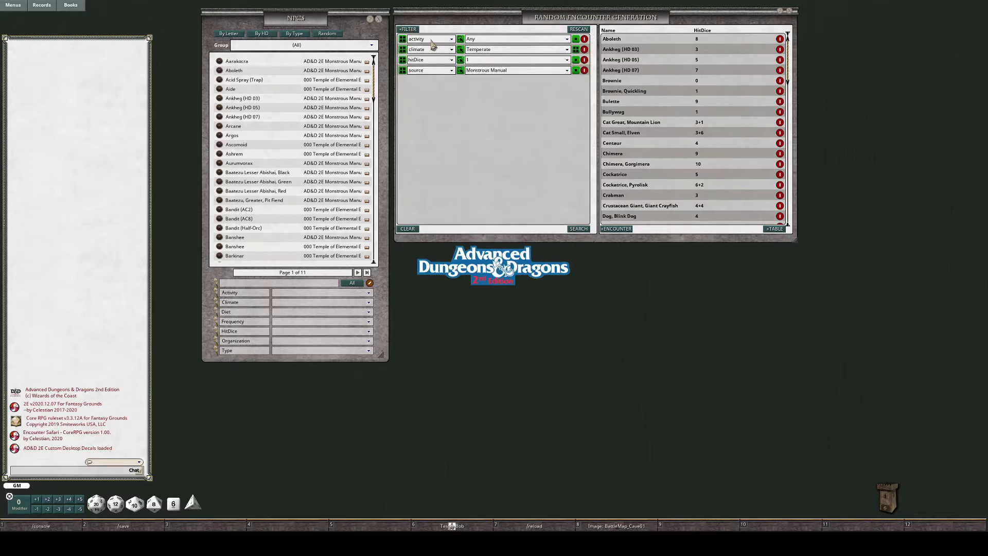
left_click(431, 41)
left_click(424, 173)
Set the hitDice filters to a range of at least 1 and at most 4, and search
left_click(566, 60)
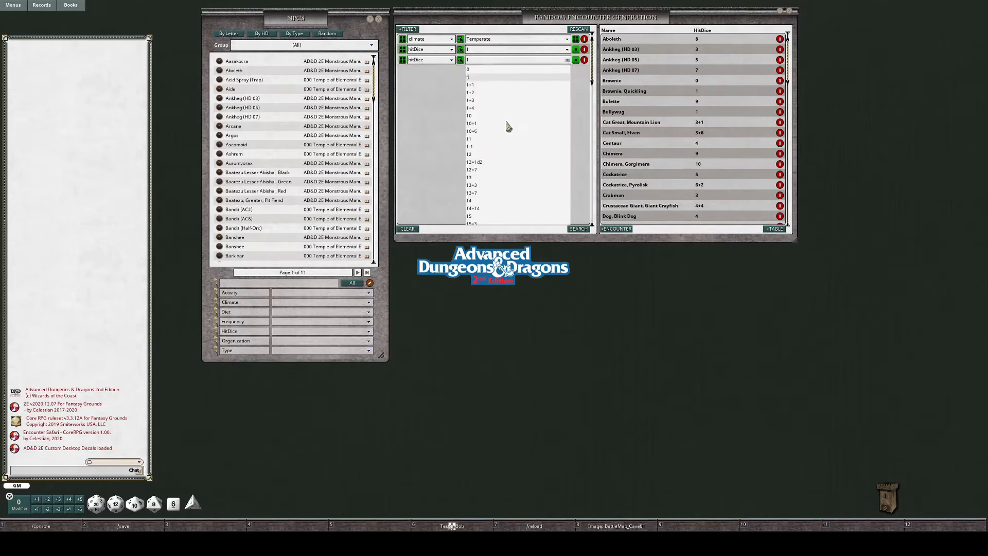
scroll(503, 187, "down", 3)
scroll(502, 187, "down", 3)
left_click(472, 198)
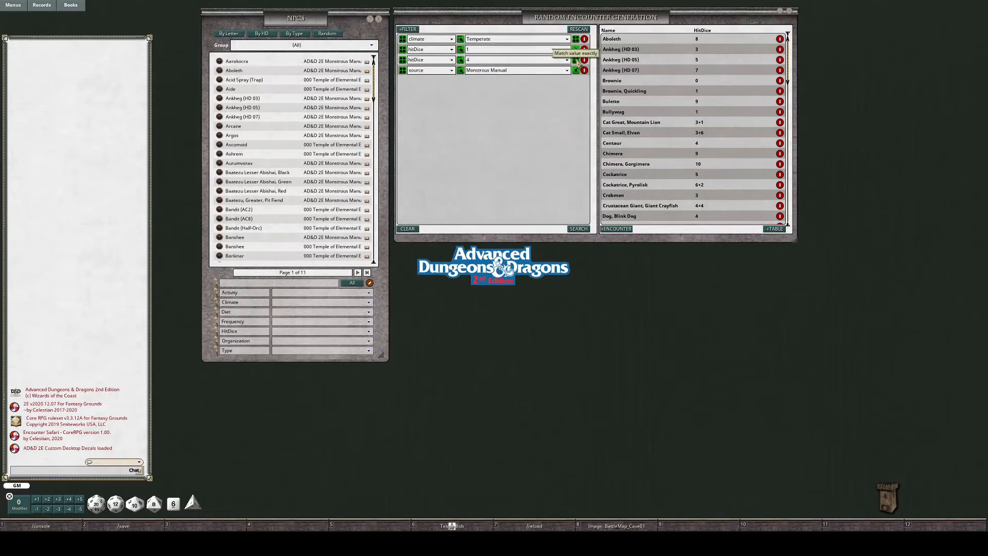
left_click(577, 60)
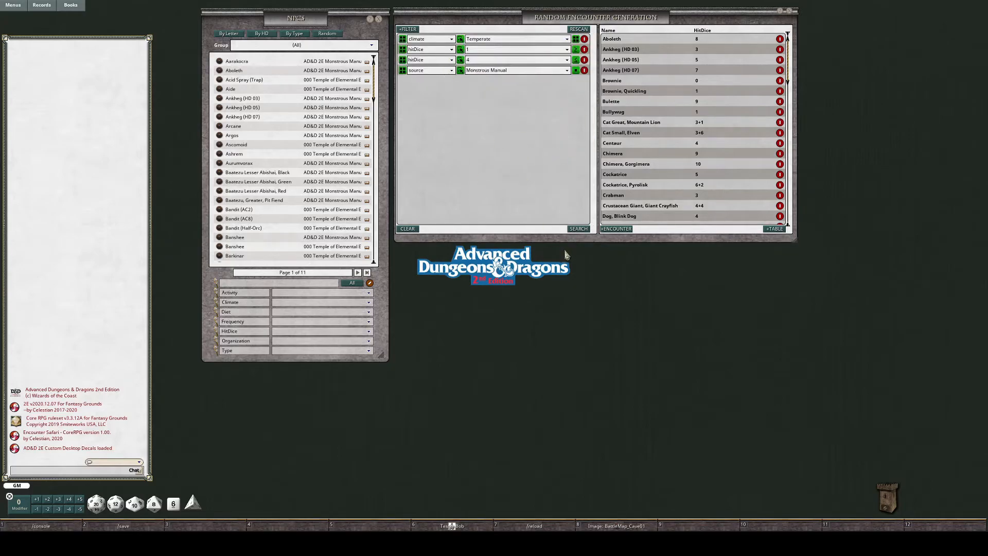
left_click(578, 228)
scroll(631, 201, "down", 3)
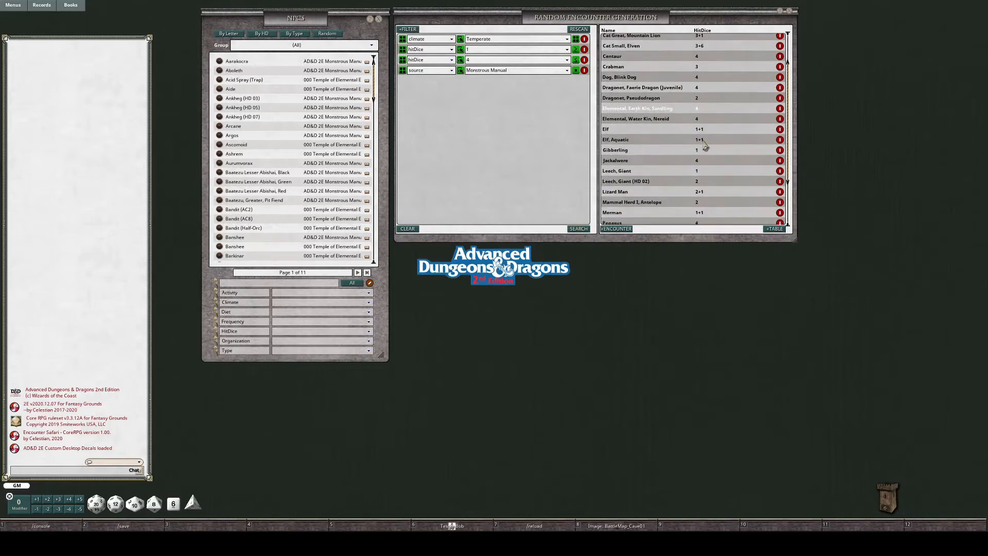
scroll(705, 146, "up", 3)
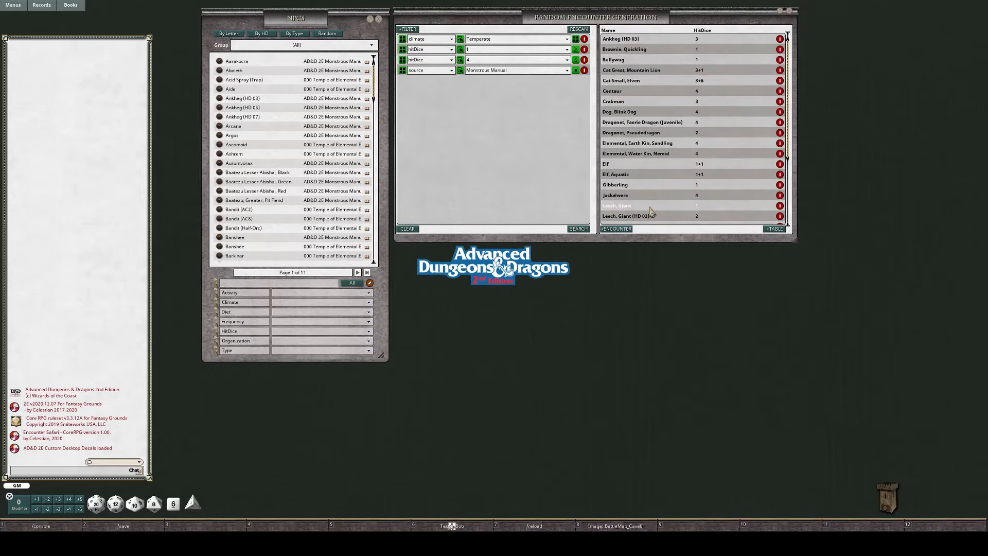
Generate a single random encounter from the search results and move its window below the generator
left_click(624, 229)
left_click_drag(519, 288, 496, 376)
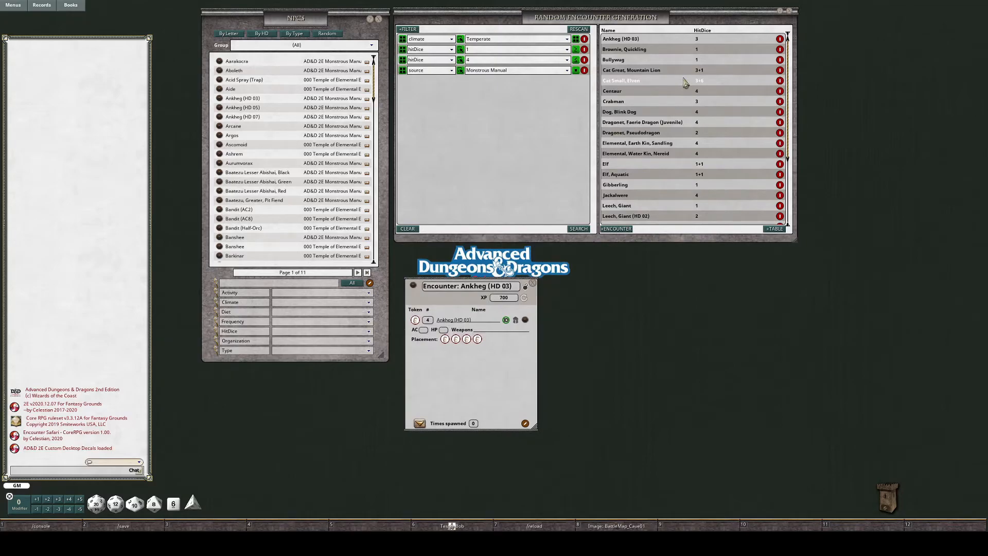
View the frequency, activity and climate details in the Ankheg (HD 03) record from the results and close it
scroll(650, 155, "down", 3)
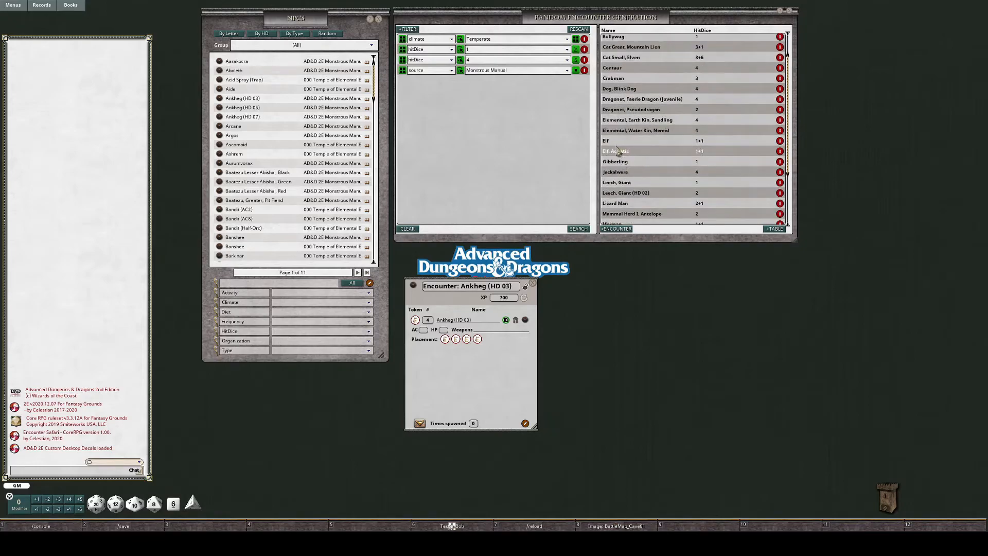
scroll(640, 81, "up", 2)
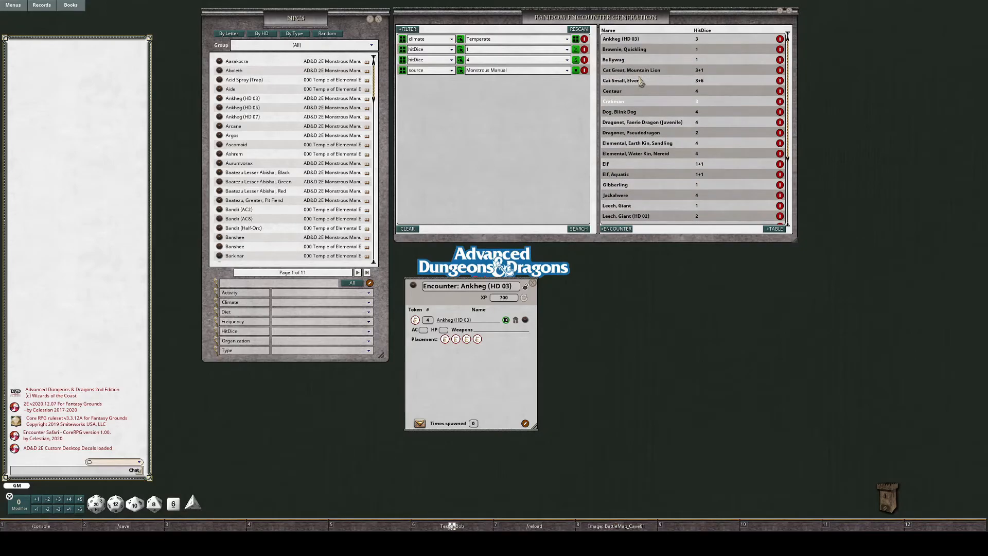
left_click(621, 40)
scroll(545, 292, "down", 3)
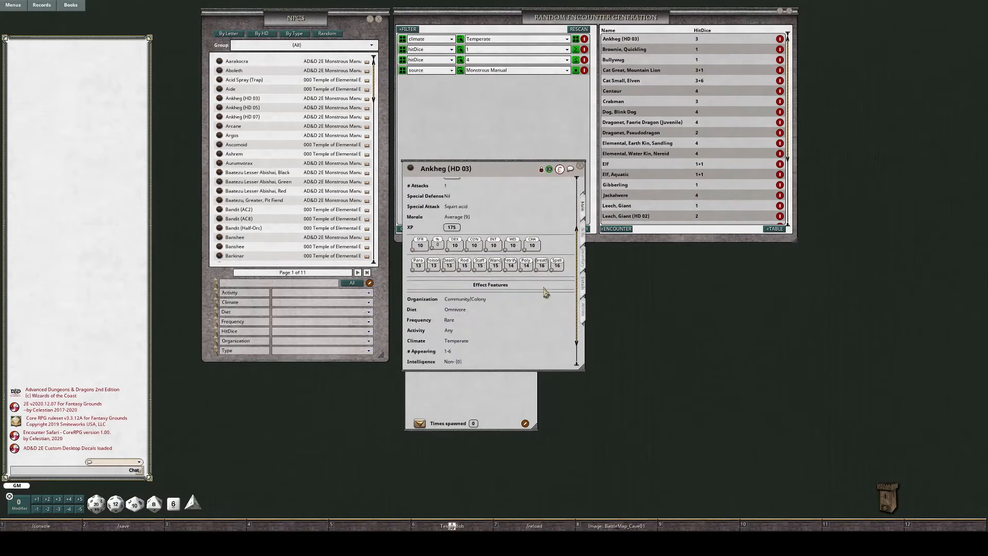
scroll(546, 292, "down", 1)
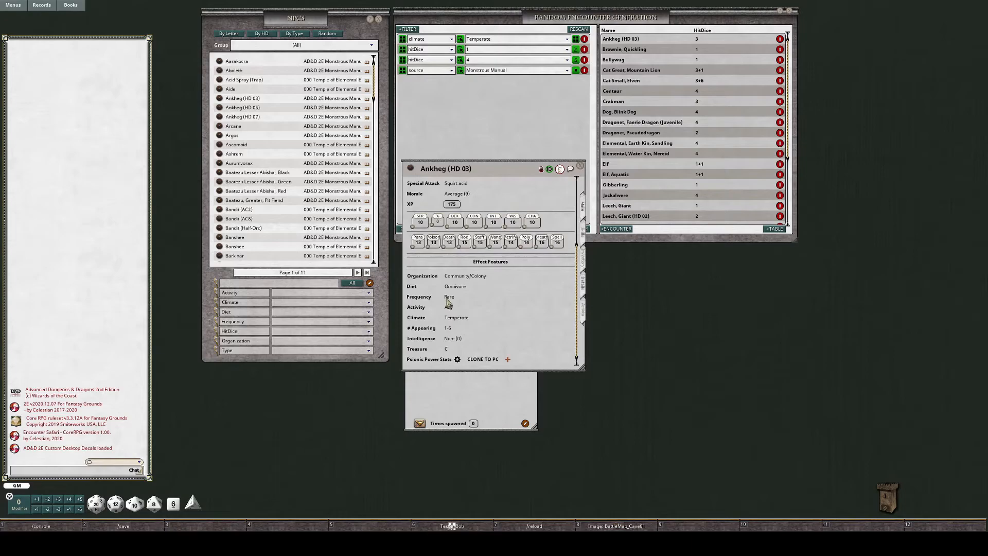
left_click(582, 167)
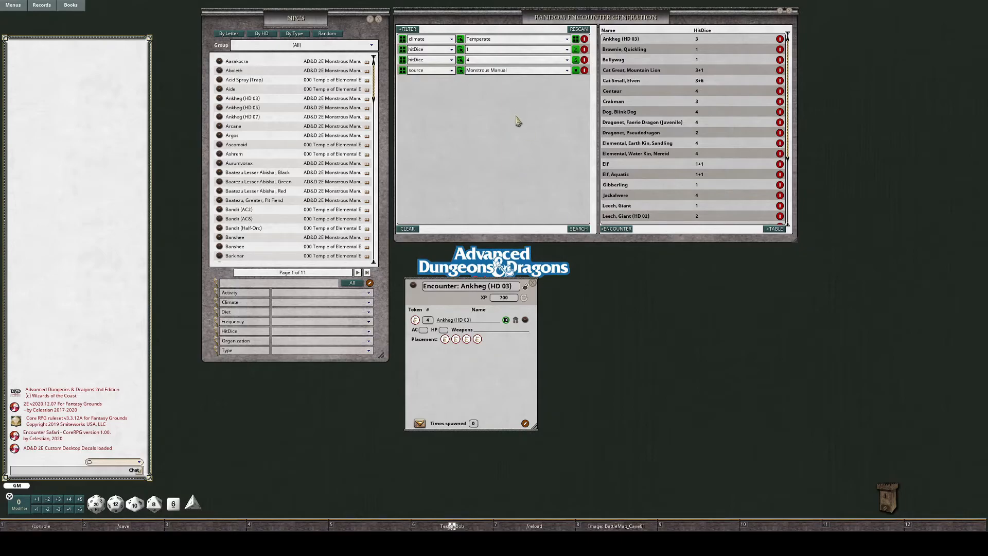
Examine the names and hit dice of all NPCs in the search results list
scroll(656, 72, "down", 3)
scroll(657, 72, "down", 1)
scroll(659, 75, "up", 4)
scroll(680, 112, "down", 3)
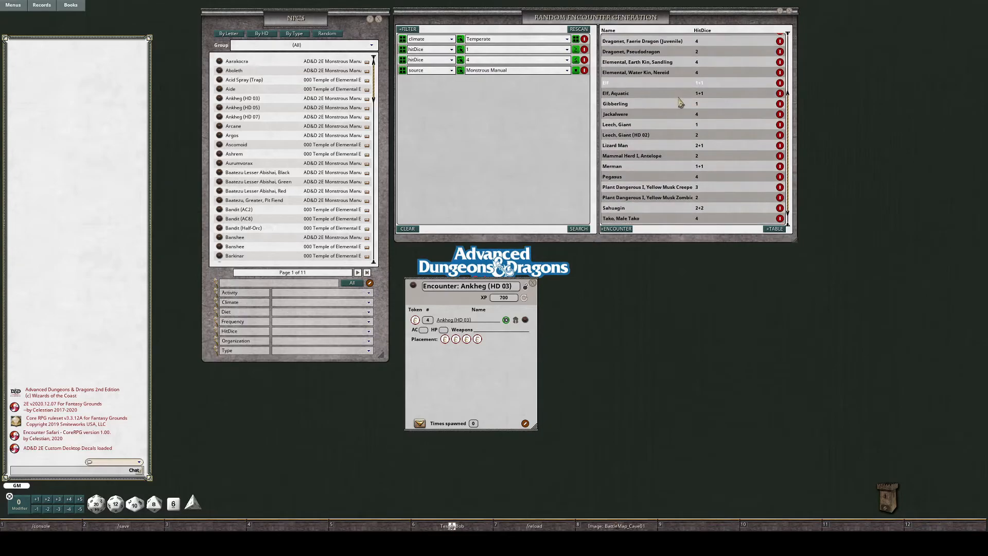
scroll(680, 112, "up", 3)
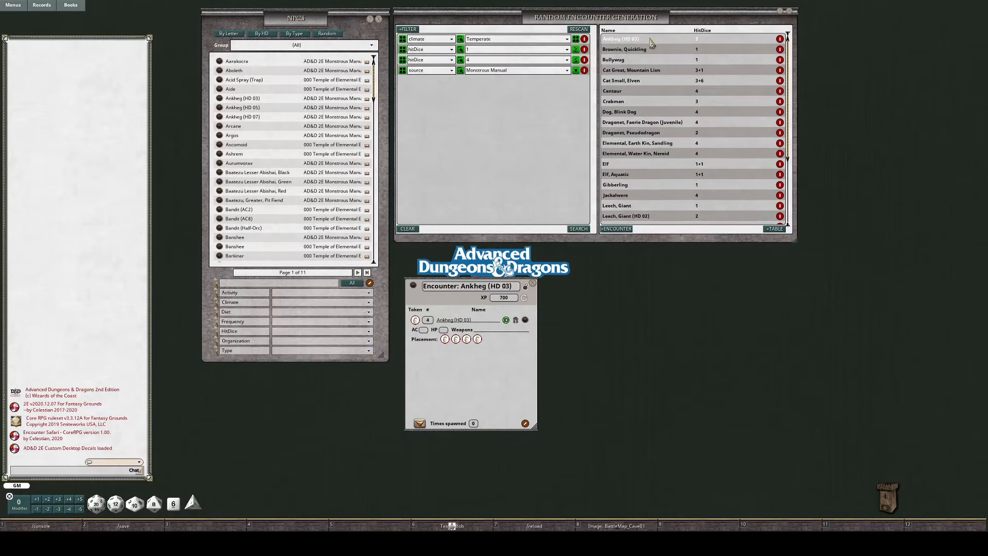
scroll(655, 67, "down", 3)
scroll(654, 135, "up", 3)
scroll(653, 135, "down", 3)
scroll(654, 142, "up", 1)
scroll(654, 141, "up", 1)
scroll(666, 114, "down", 3)
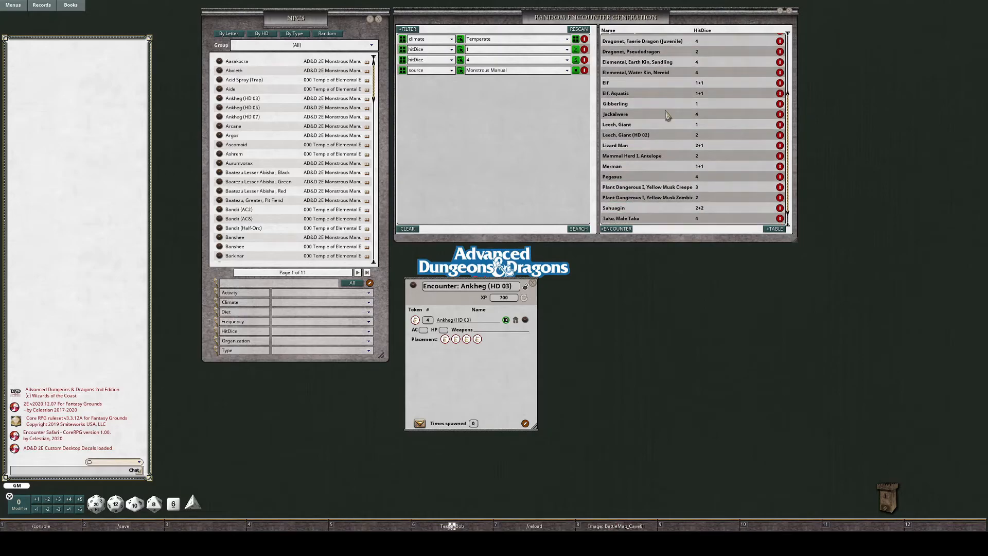
scroll(667, 115, "up", 3)
scroll(666, 115, "up", 1)
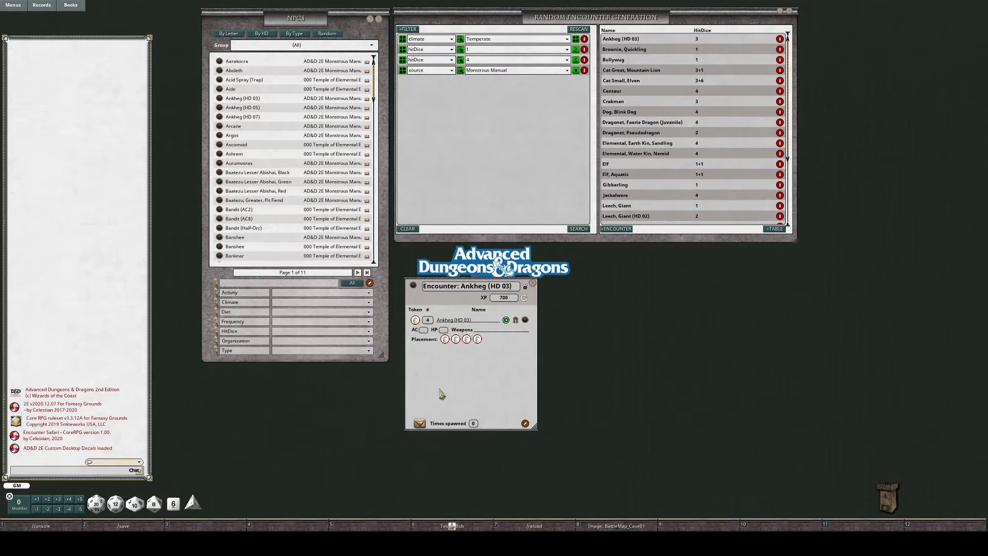
Generate another random encounter from the search results and check the Dog, Blink Dog record's climate details
left_click(622, 230)
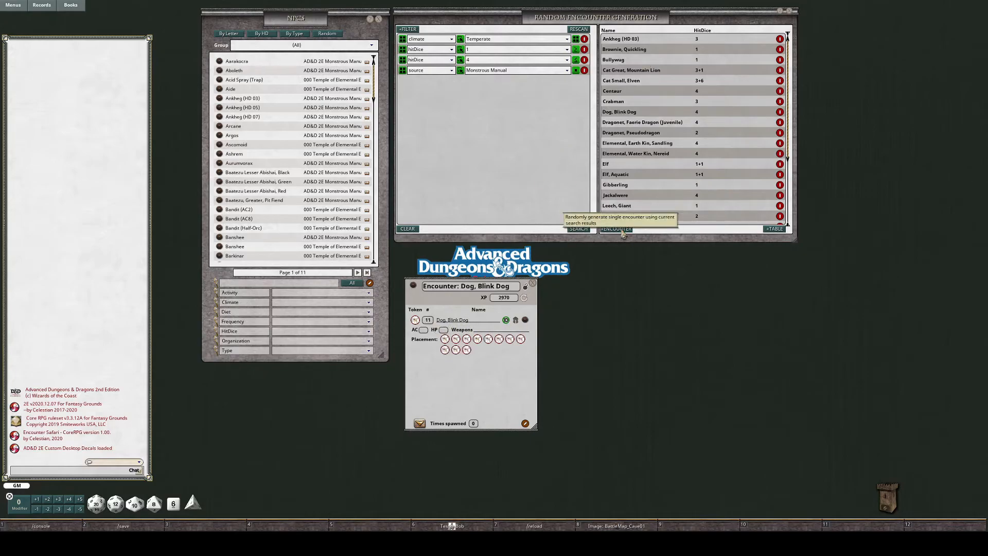
left_click(630, 112)
scroll(311, 235, "down", 3)
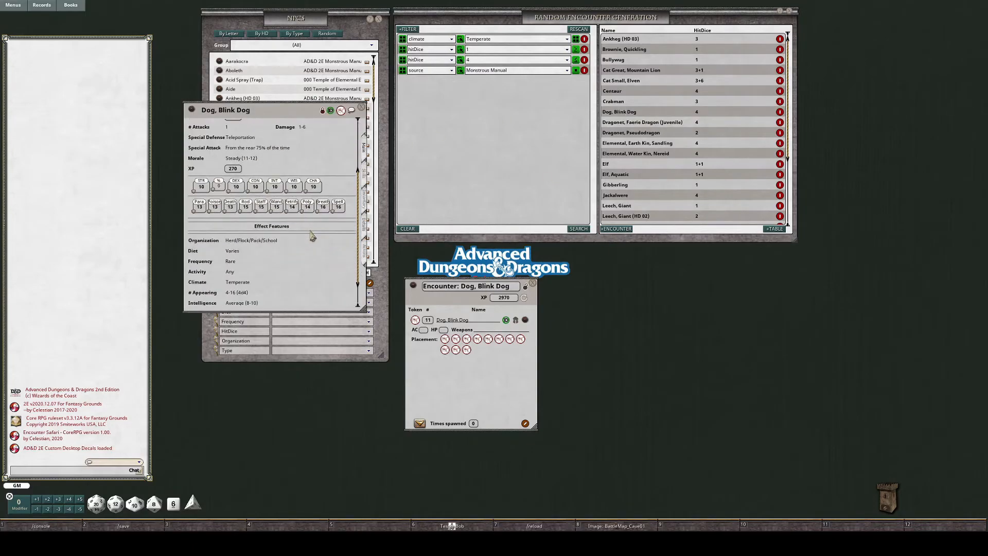
left_click(361, 108)
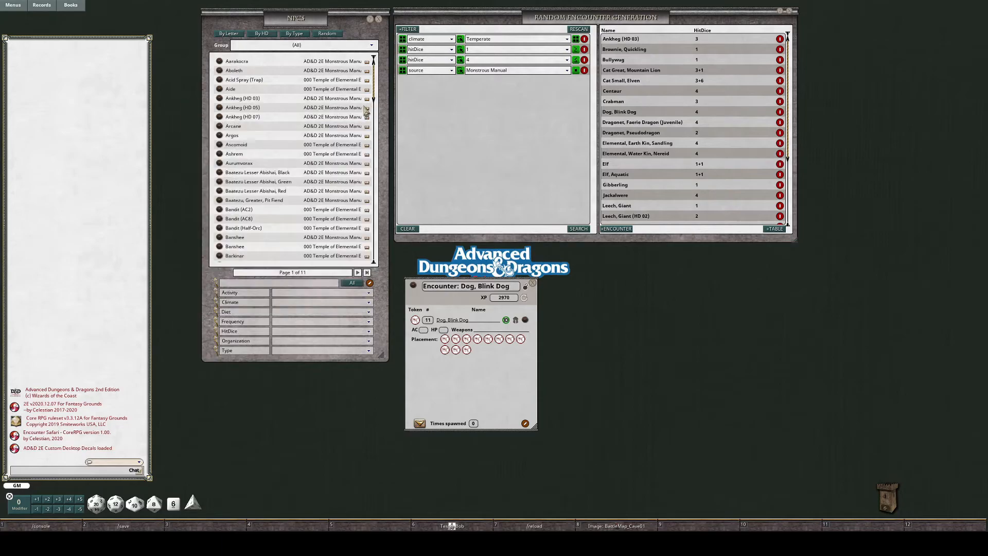
Check the climate and number appearing in the Merman record from the search results, and close the record
scroll(615, 190, "down", 3)
left_click(613, 190)
scroll(535, 234, "down", 3)
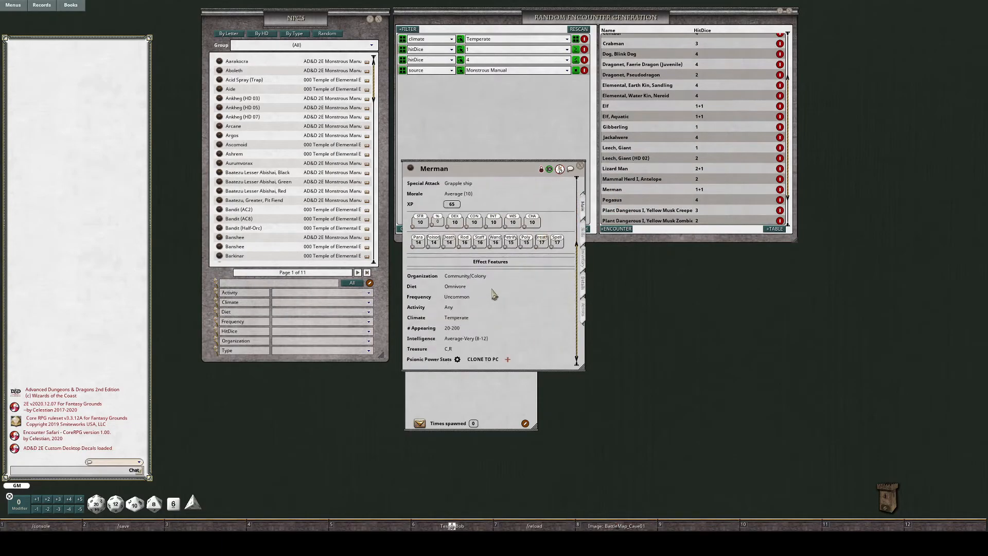
left_click(580, 165)
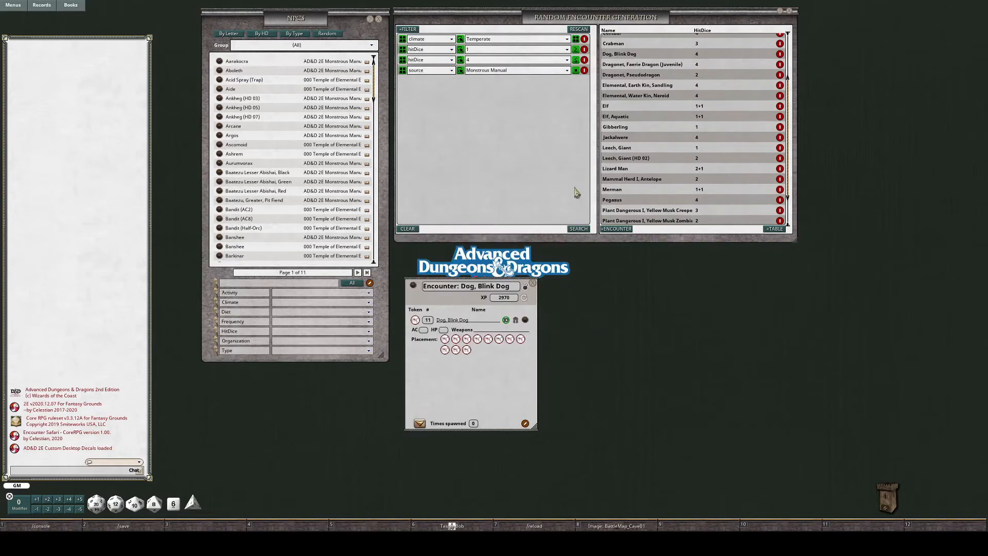
Replace the Blink Dog encounter with a newly generated random encounter and add its creatures to the combat tracker
left_click(534, 289)
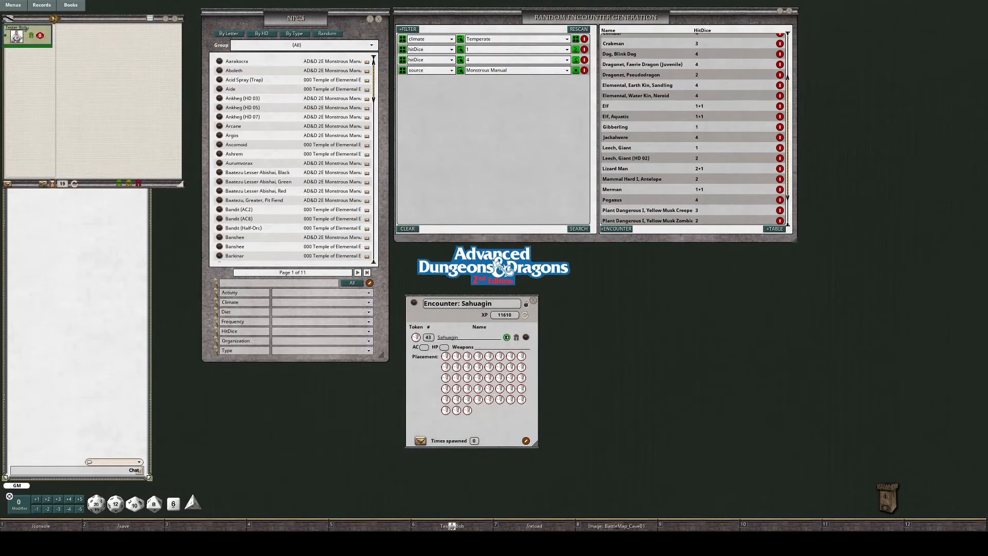
left_click(616, 229)
left_click_drag(461, 312, 158, 163)
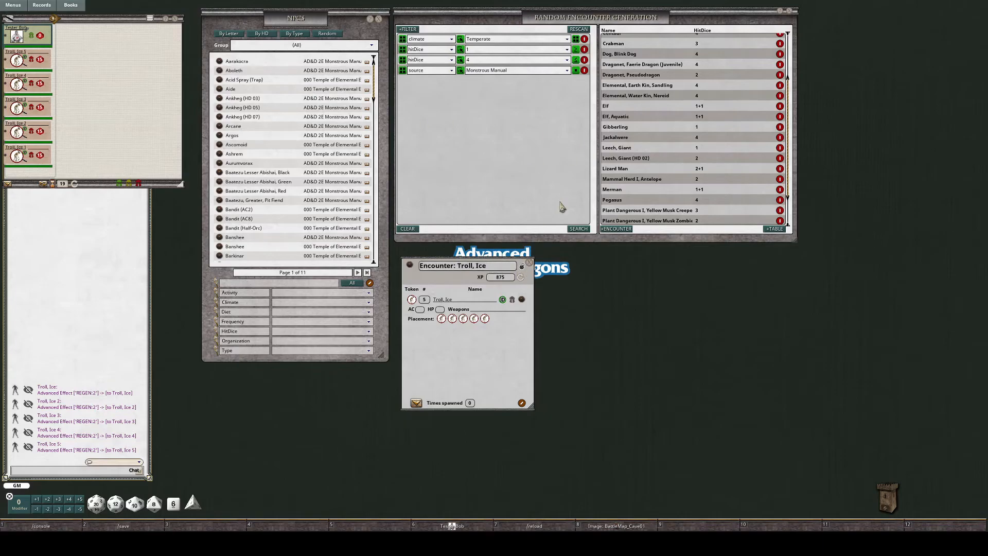
Generate a complete random encounter table from the current search results
scroll(719, 114, "up", 3)
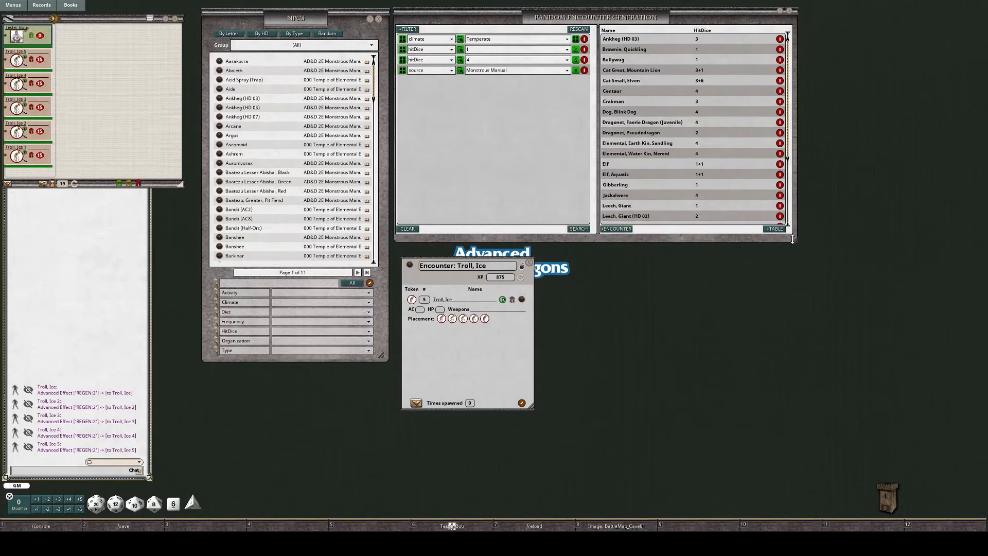
left_click(777, 231)
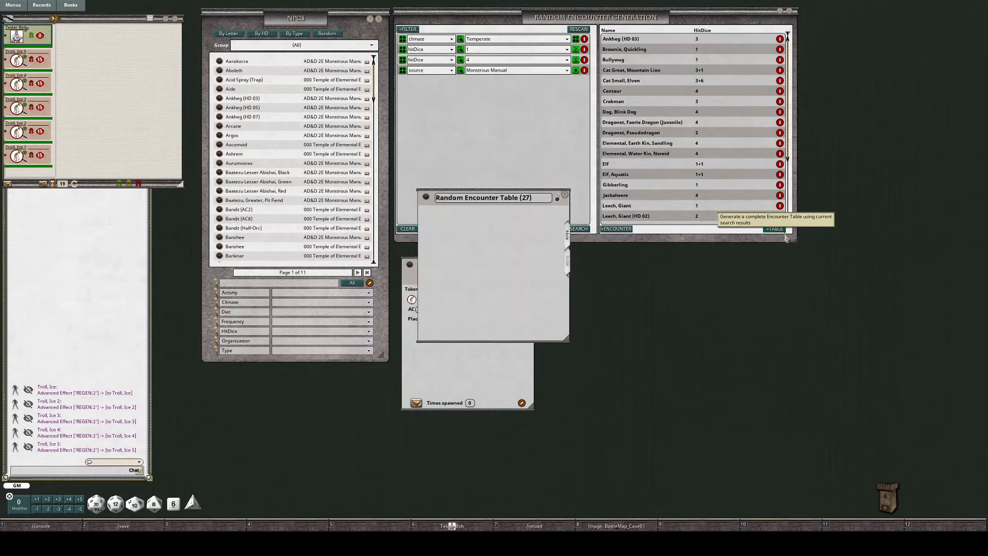
Move the random encounter table clear of the other windows and enlarge it to show all of its entries
left_click_drag(527, 223, 691, 204)
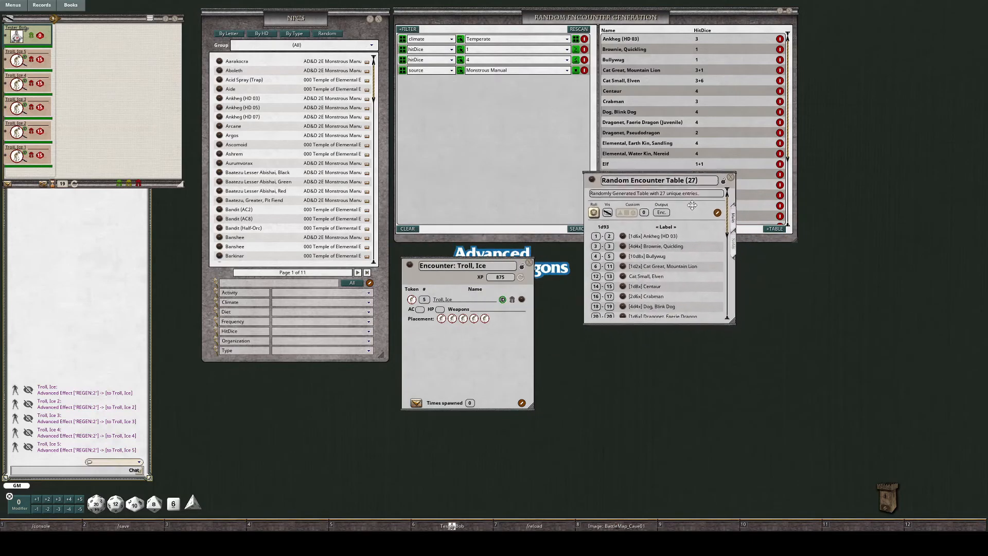
left_click_drag(734, 331, 811, 504)
left_click_drag(742, 213, 749, 102)
left_click_drag(817, 392, 827, 439)
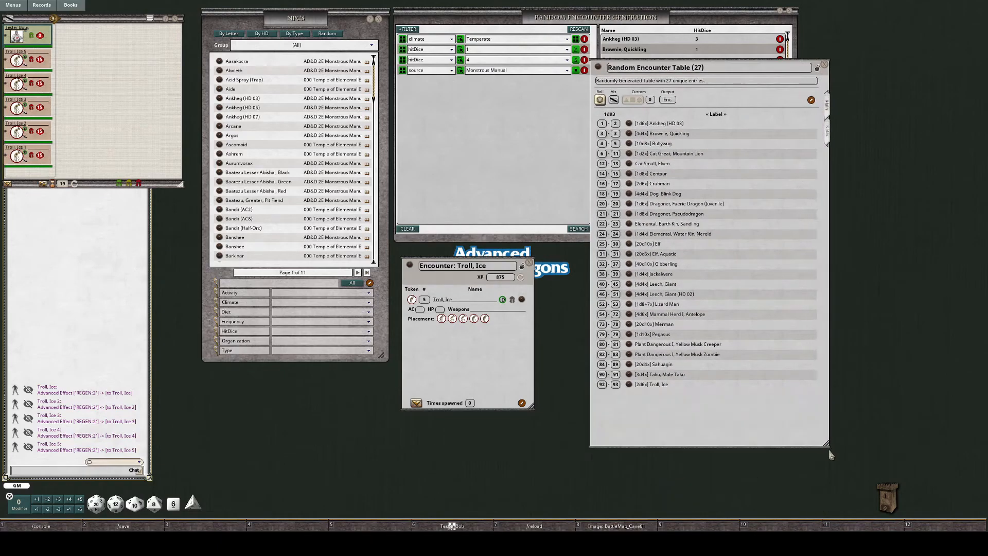
left_click_drag(733, 98, 796, 149)
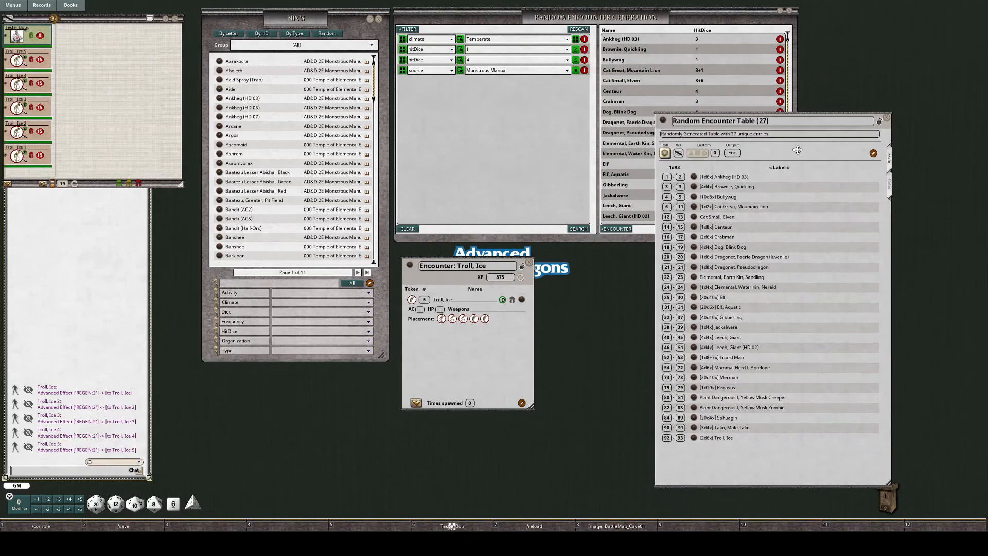
Roll twice on the random encounter table and calculate the XP of the last resulting encounter
left_click(617, 229)
left_click(666, 154)
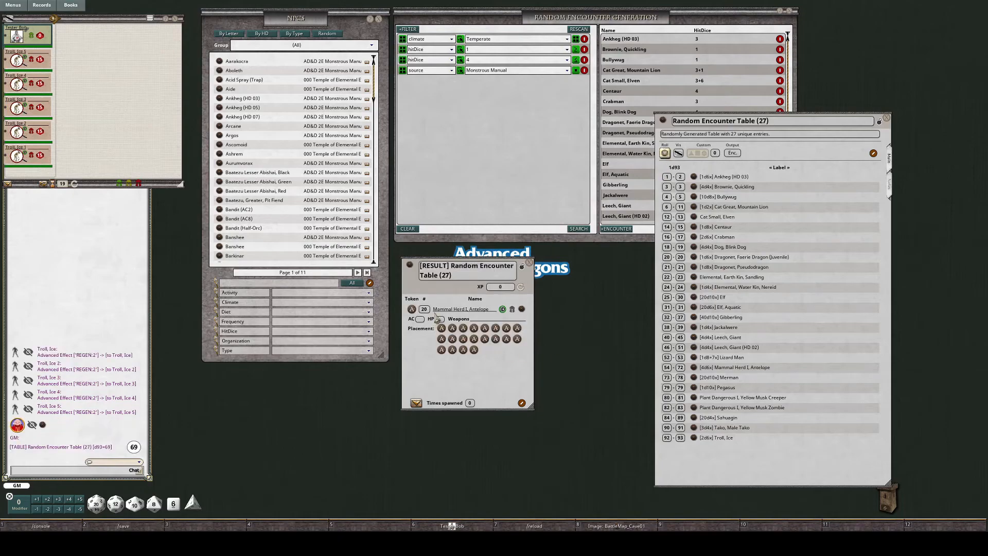
left_click(665, 154)
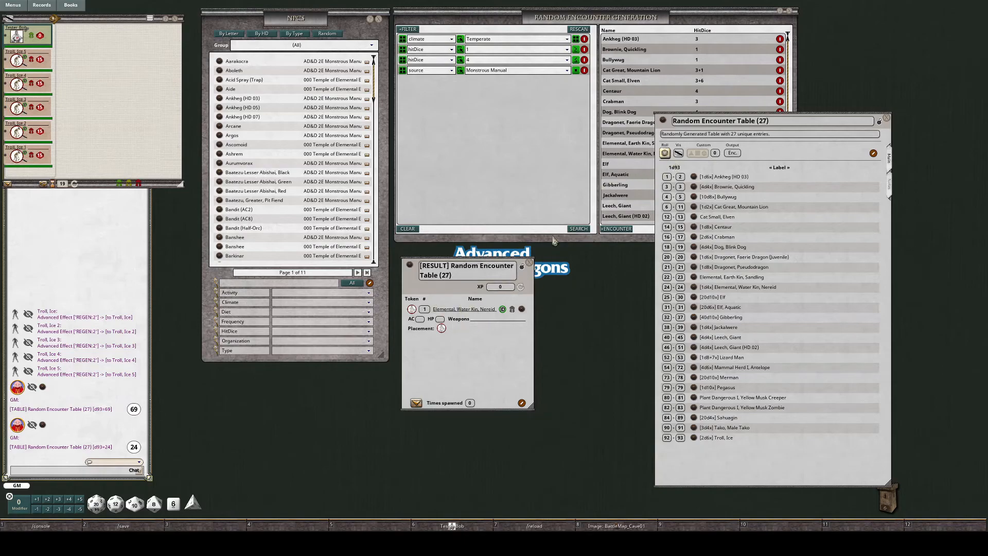
left_click(520, 288)
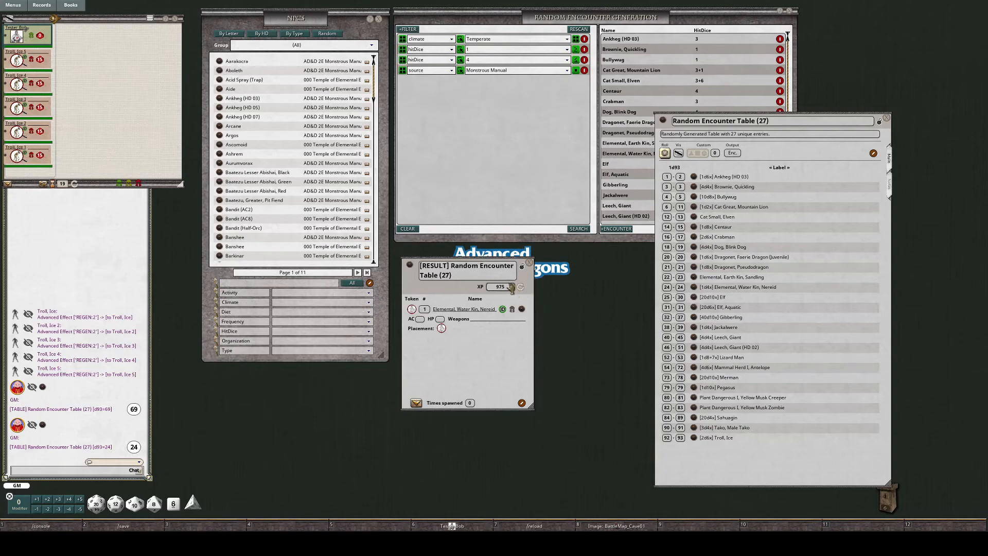
Generate a single random encounter from the search results, check its XP, and close it
left_click(625, 231)
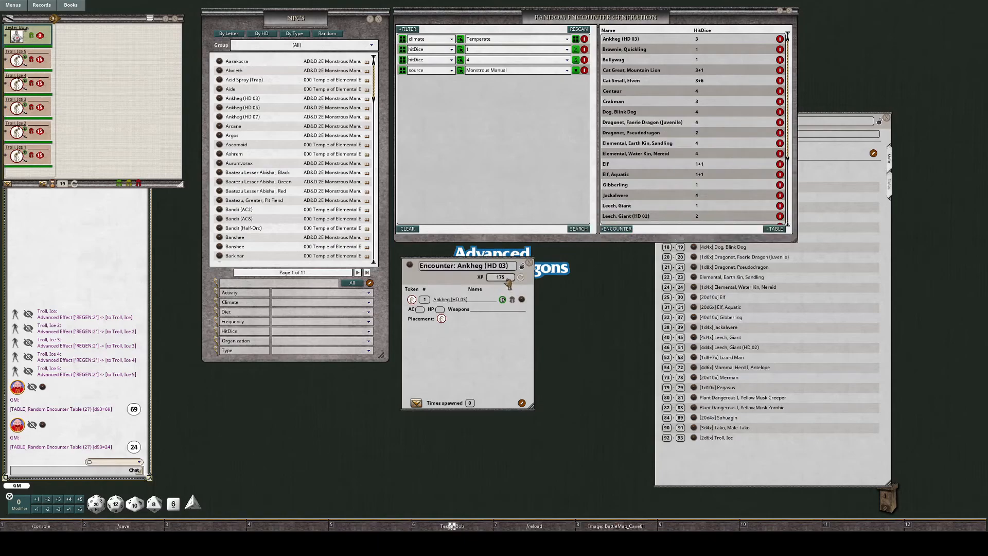
left_click(834, 154)
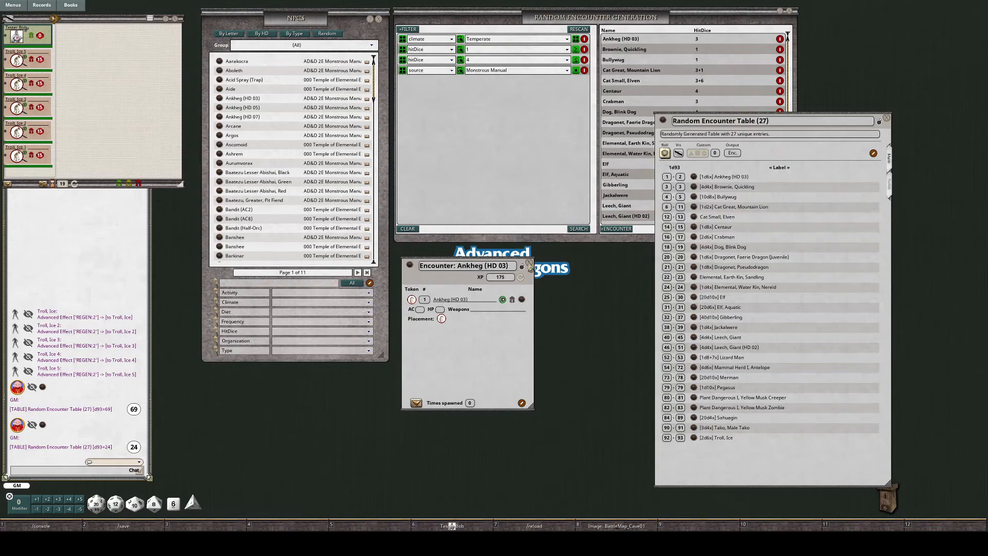
left_click(529, 264)
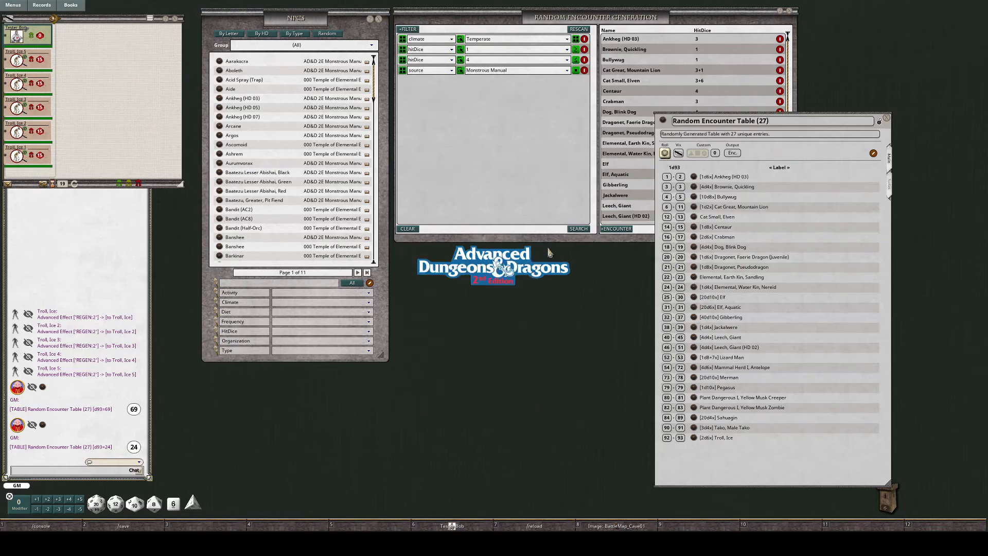
Roll the random encounter table twice more, add the centaur encounter to the combat tracker, and close the result and table
left_click(665, 153)
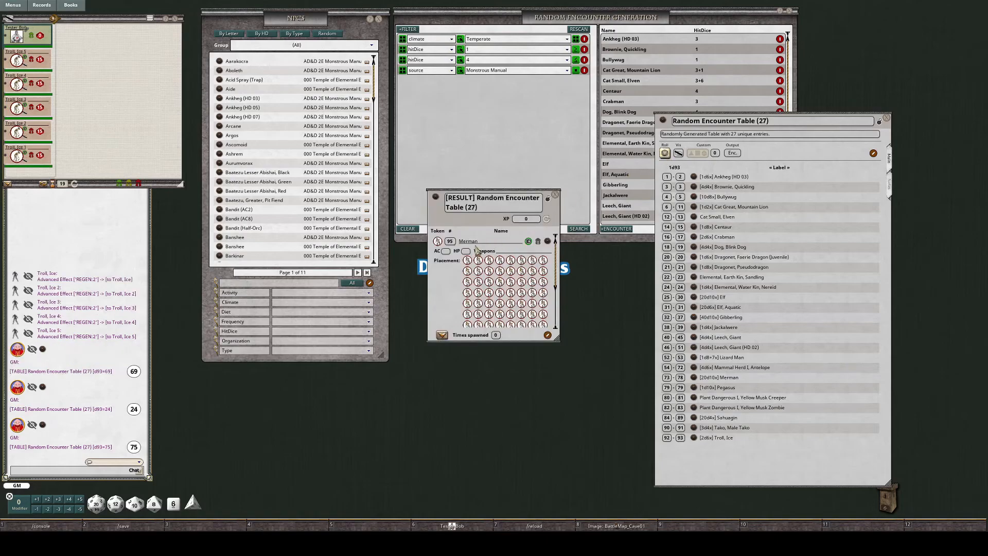
left_click(556, 200)
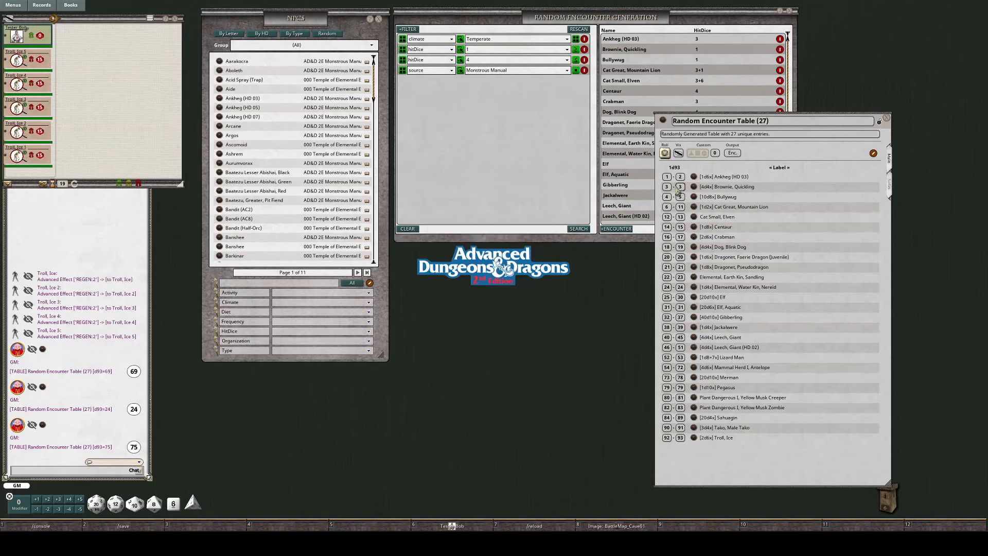
left_click(664, 153)
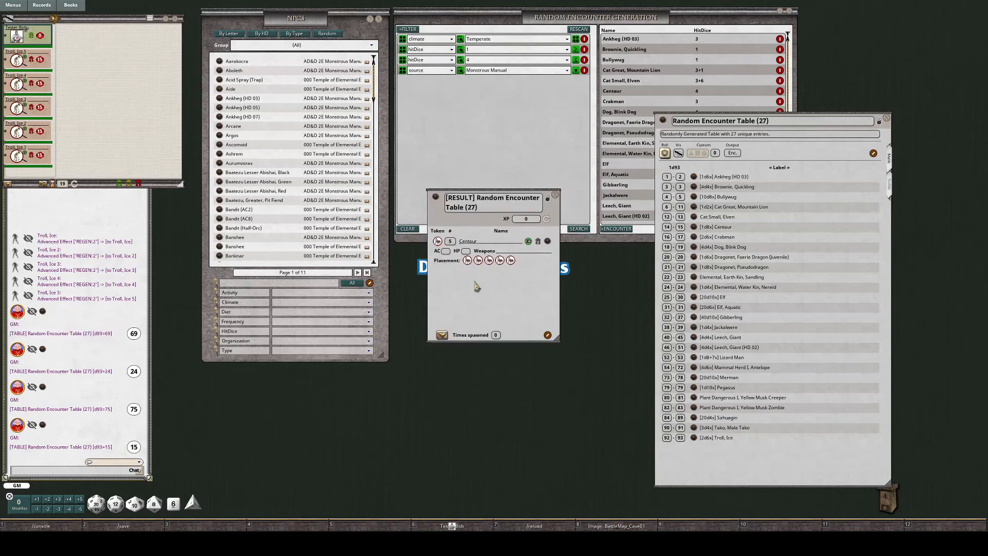
left_click_drag(436, 200, 15, 134)
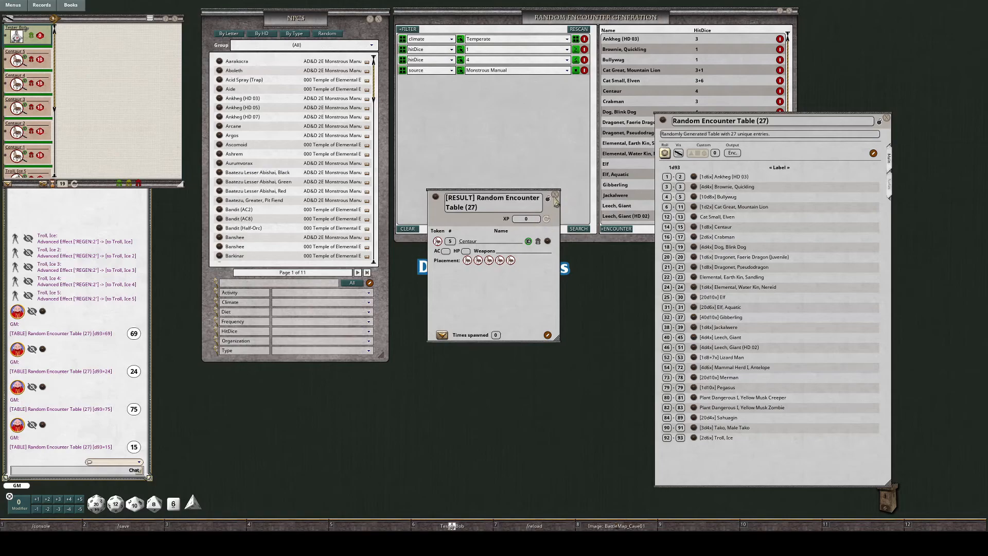
left_click(555, 196)
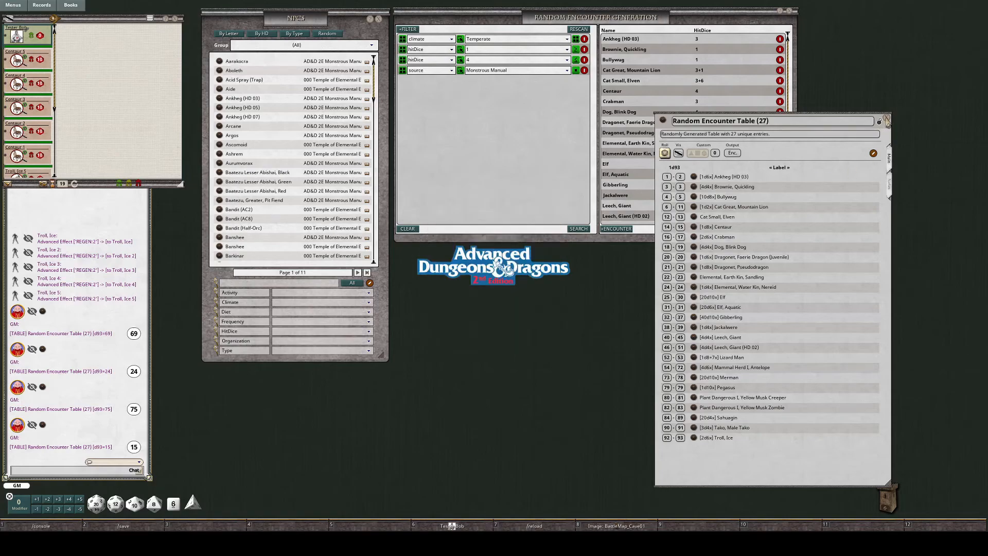
left_click(886, 119)
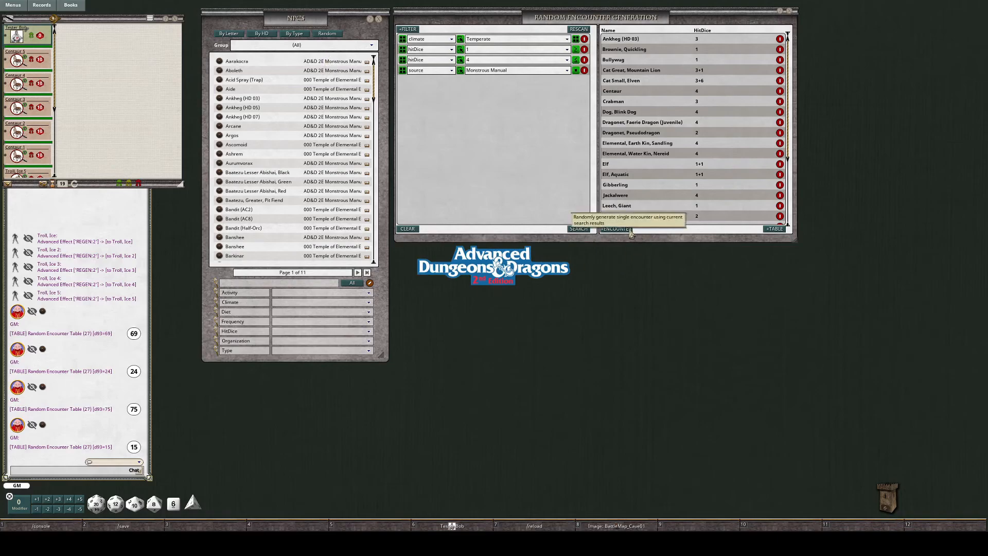
Browse the search results and briefly view the Dog, Blink Dog record
scroll(628, 103, "down", 3)
scroll(622, 100, "up", 3)
left_click(617, 112)
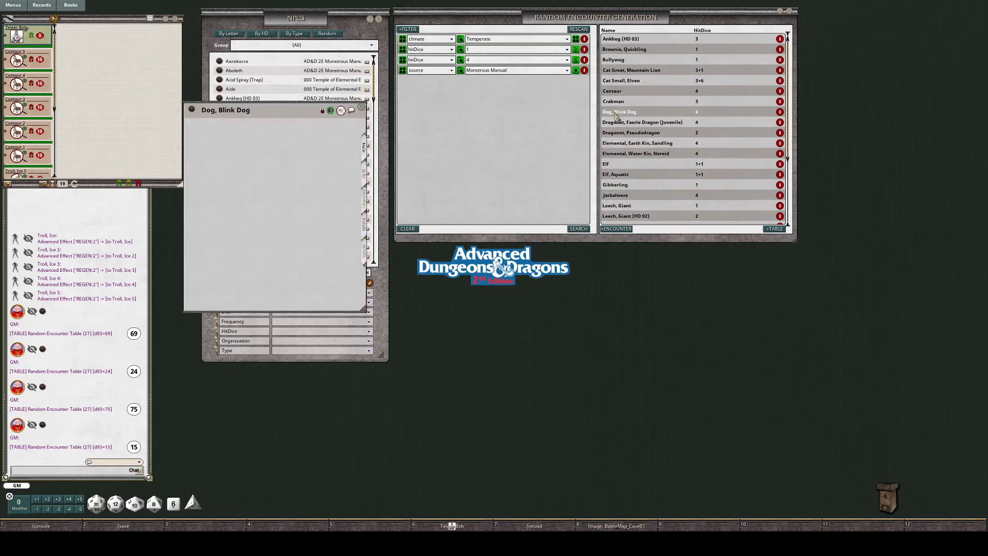
left_click(362, 110)
Open the Pegasus record from the search results, add the creature to the combat tracker, and close the record
scroll(617, 193, "down", 3)
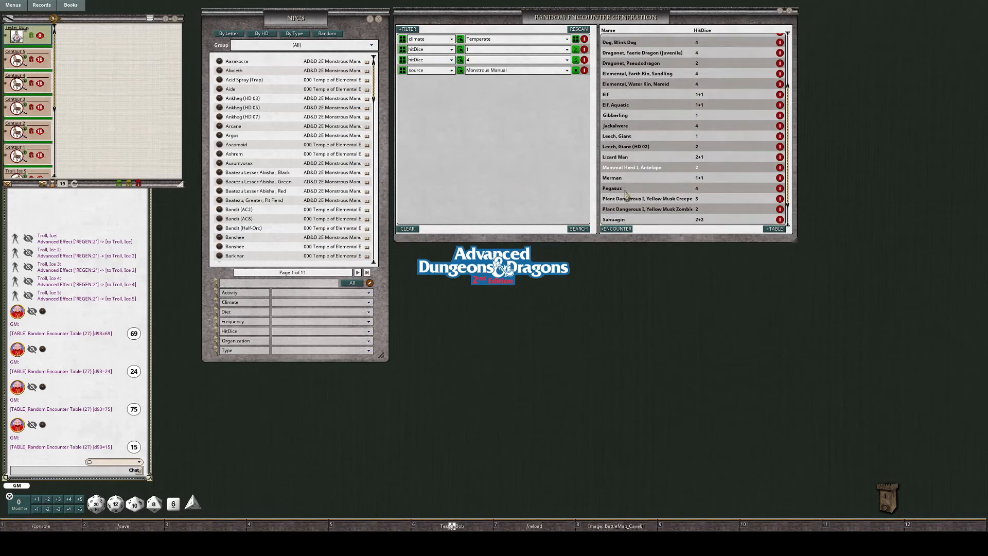
left_click(615, 178)
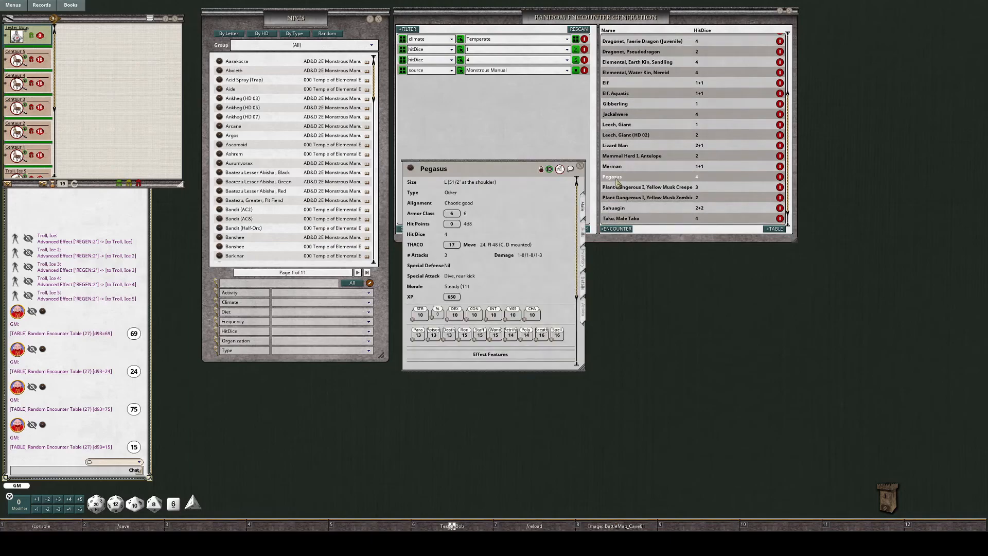
left_click_drag(44, 128, 23, 128)
left_click(580, 166)
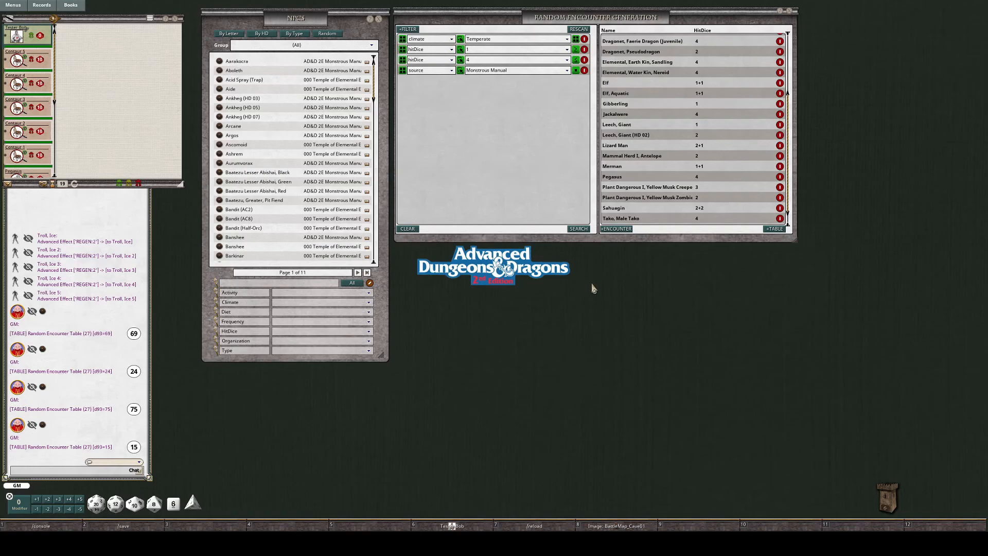
Generate a new random encounter table from the search results, then enlarge and reposition it
left_click(772, 231)
left_click_drag(566, 339, 649, 482)
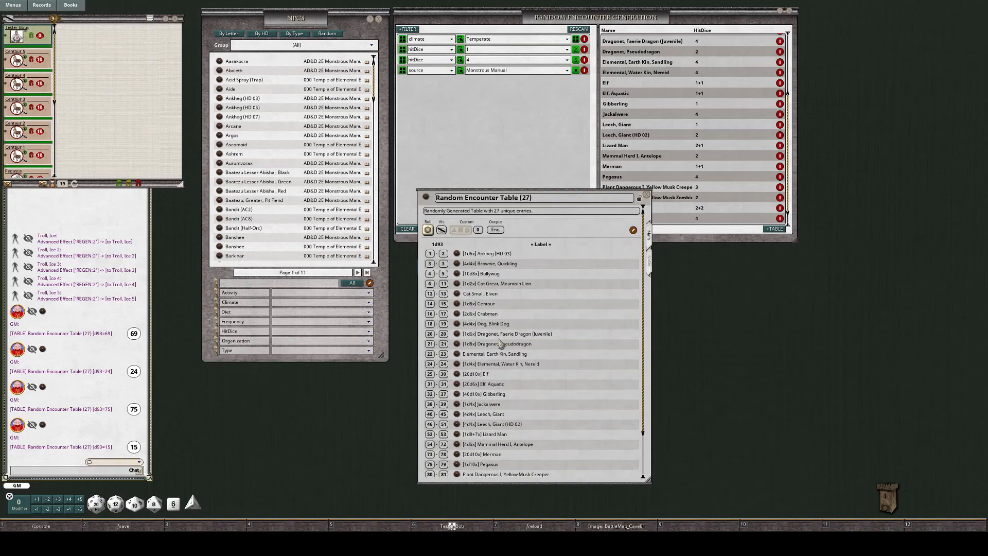
left_click_drag(535, 229, 637, 228)
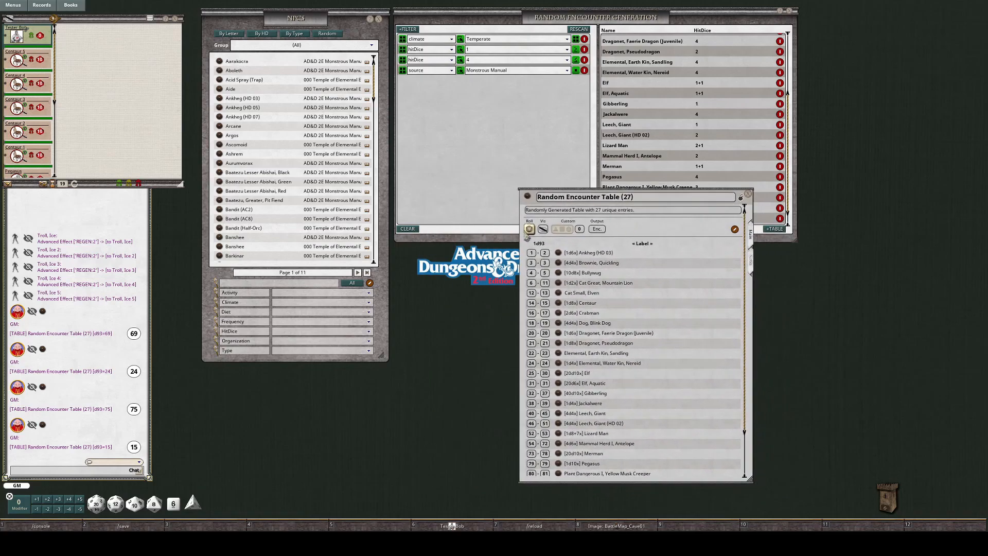
Check the climate and number appearing in the Bandit (Half-Orc) record, and close the record and the encounter table
left_click(239, 231)
scroll(489, 296, "down", 3)
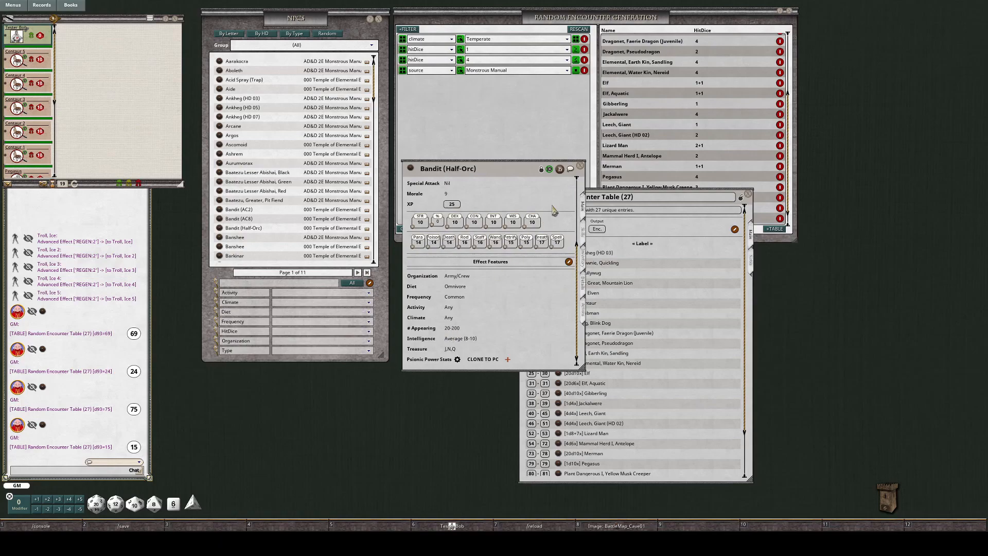
left_click(580, 166)
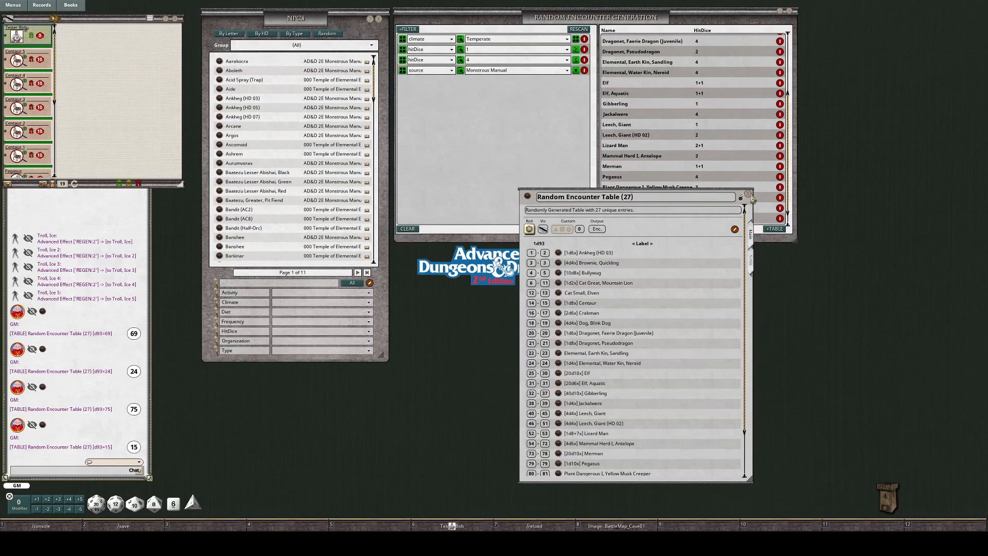
left_click(749, 195)
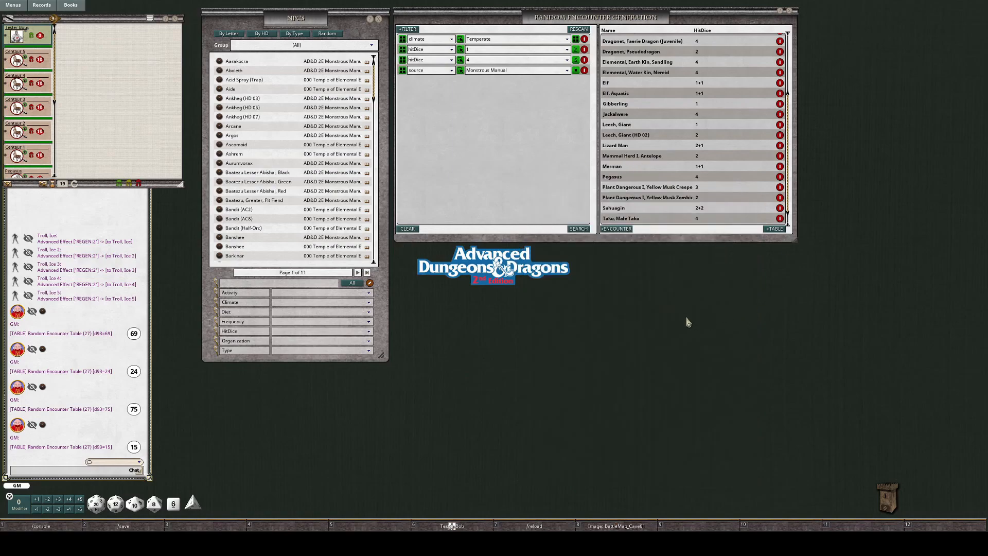